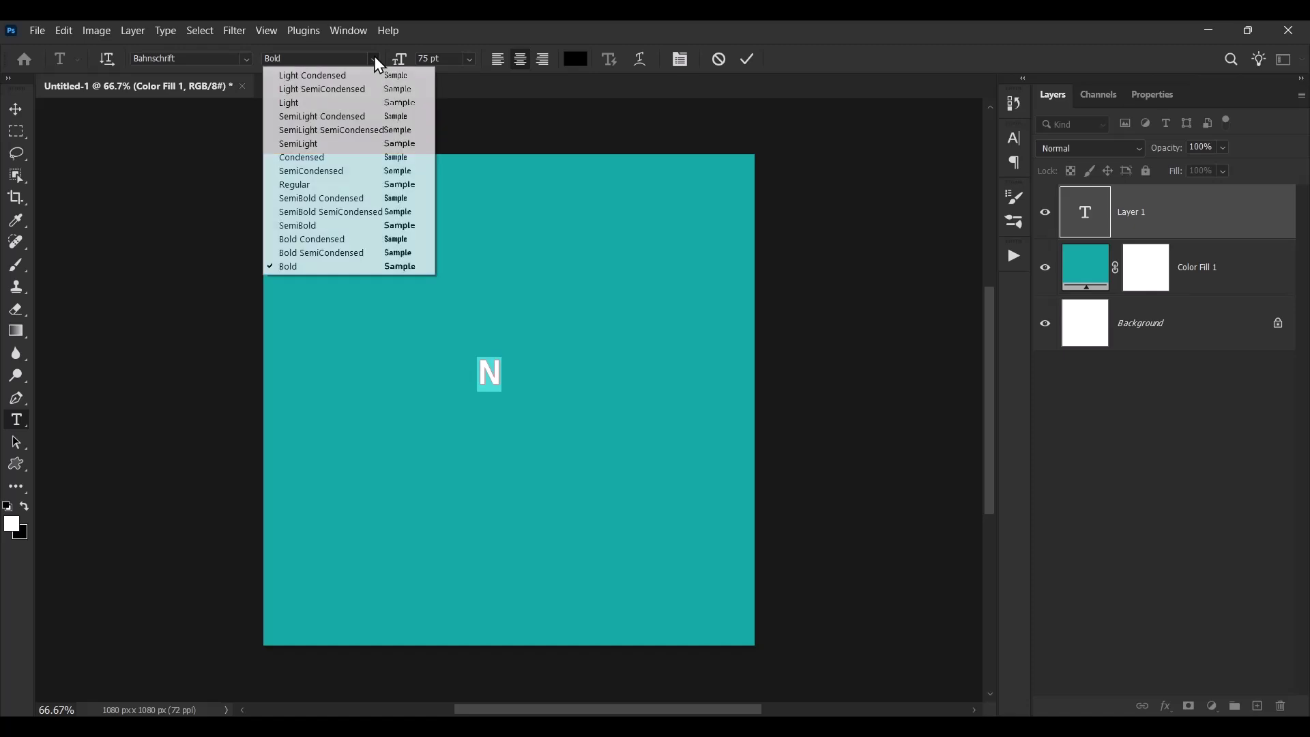
Set the letter N in Bold and scale it up proportionally to about 1265% around the canvas centre
left_click(327, 269)
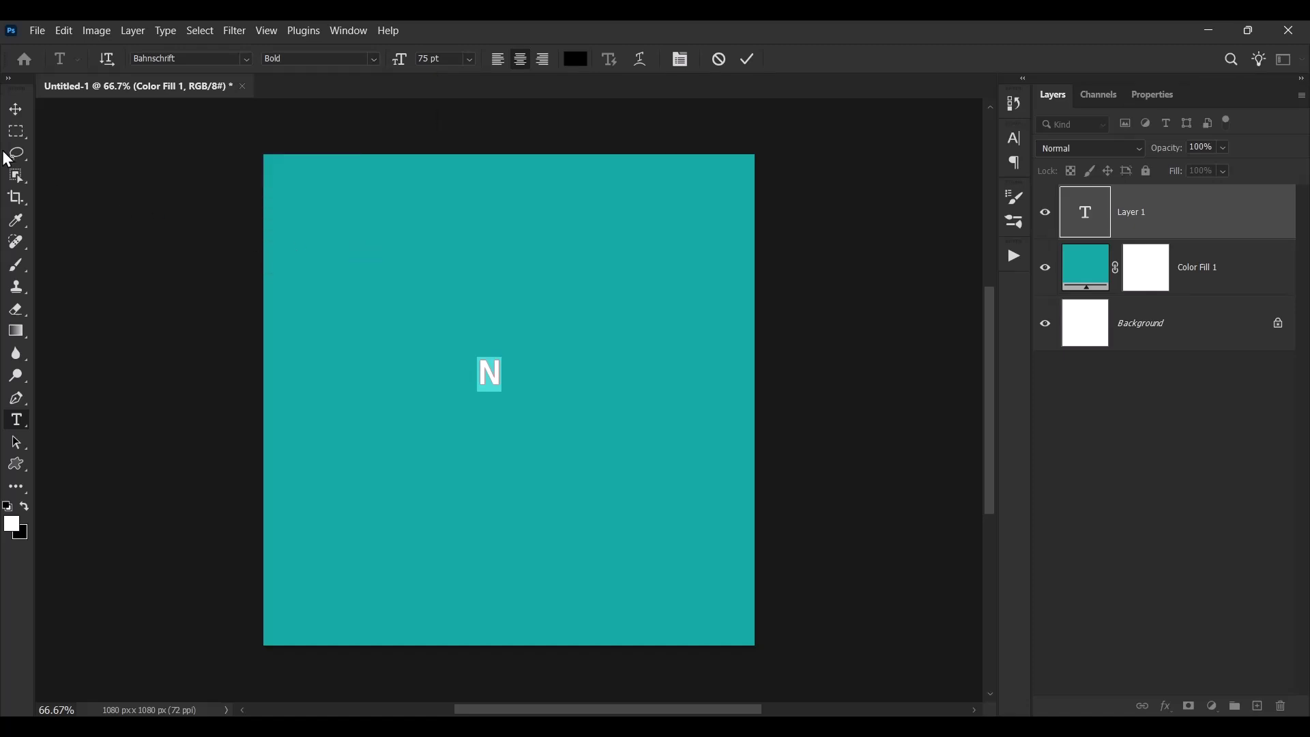
left_click(15, 109)
key("ctrl+t")
left_click_drag(506, 373, 608, 418)
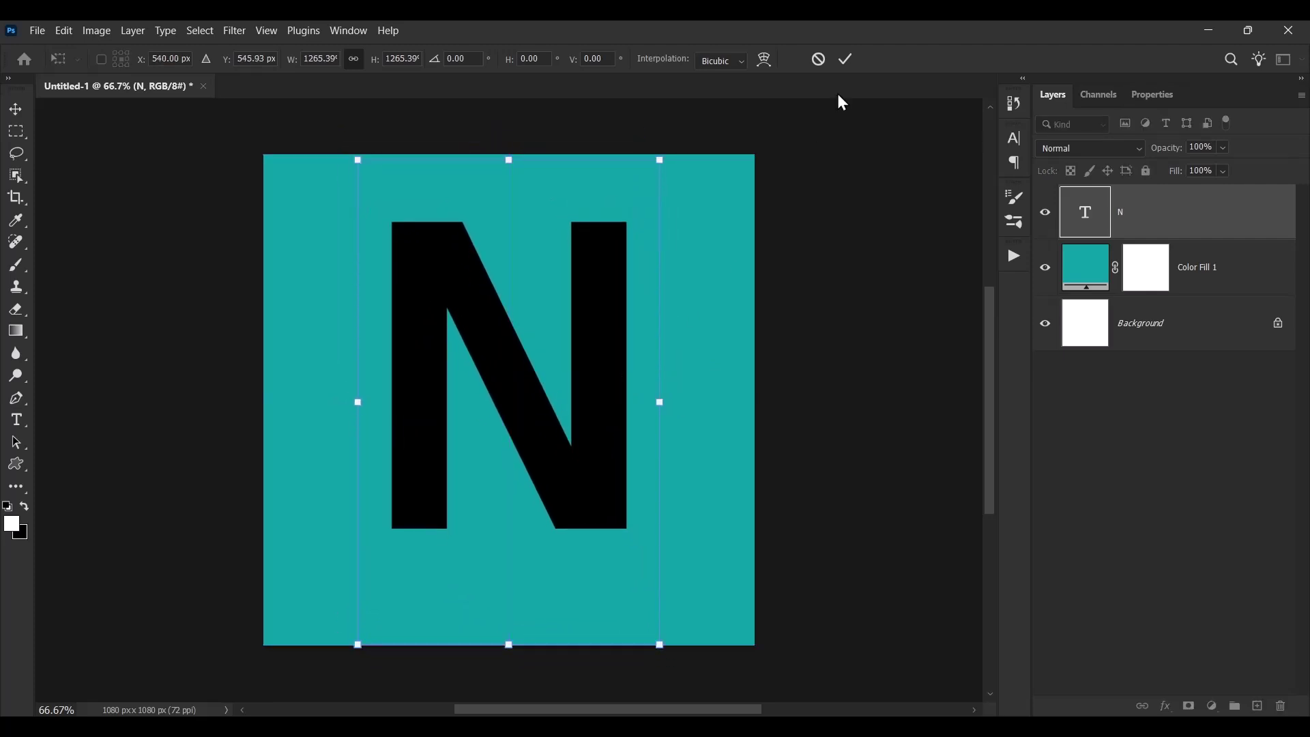
left_click(847, 60)
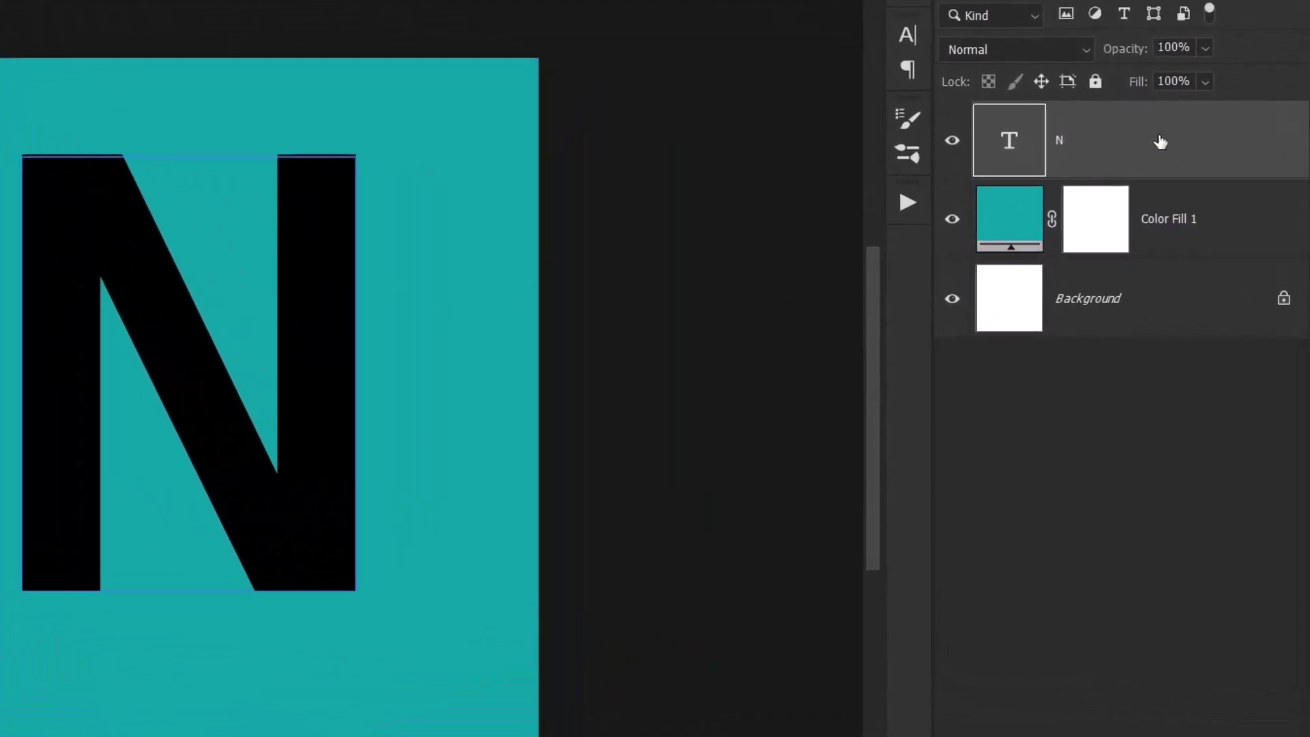
Convert the N text layer to a smart object and give it a dark teal Color Overlay, #0b3538
right_click(1178, 225)
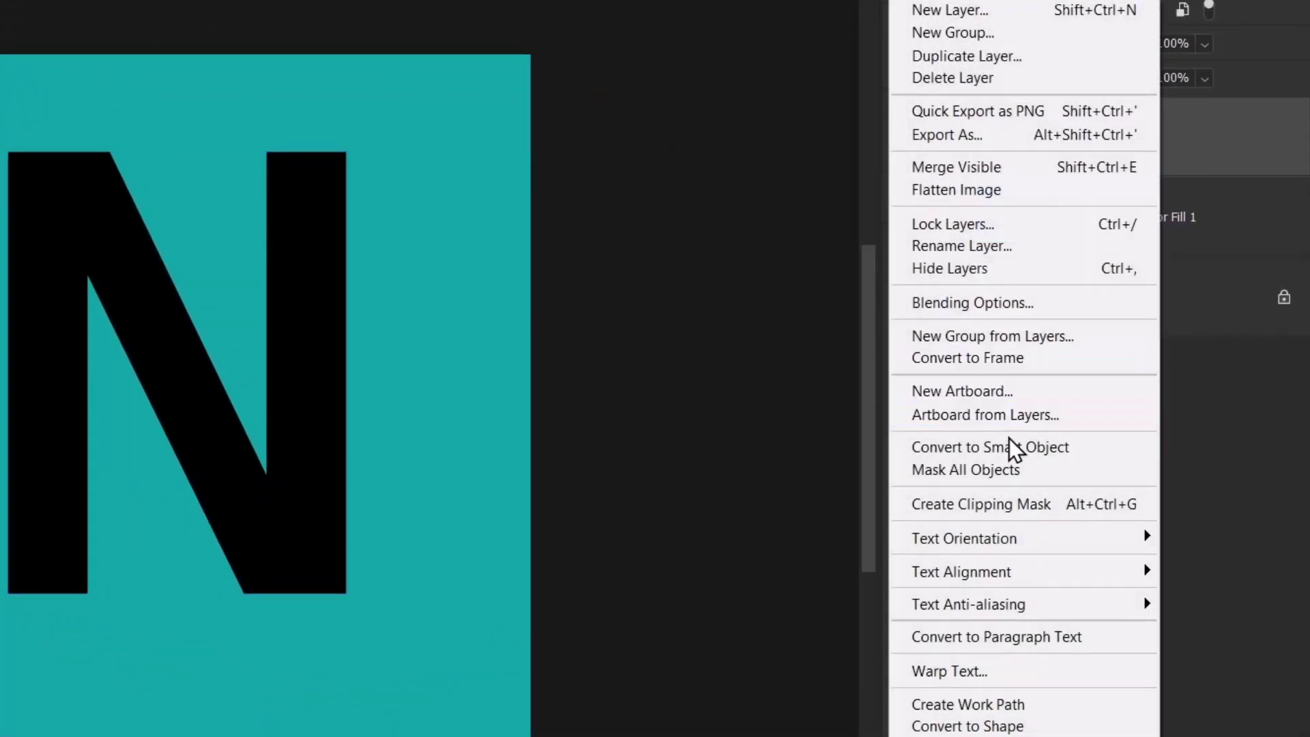
left_click(1033, 448)
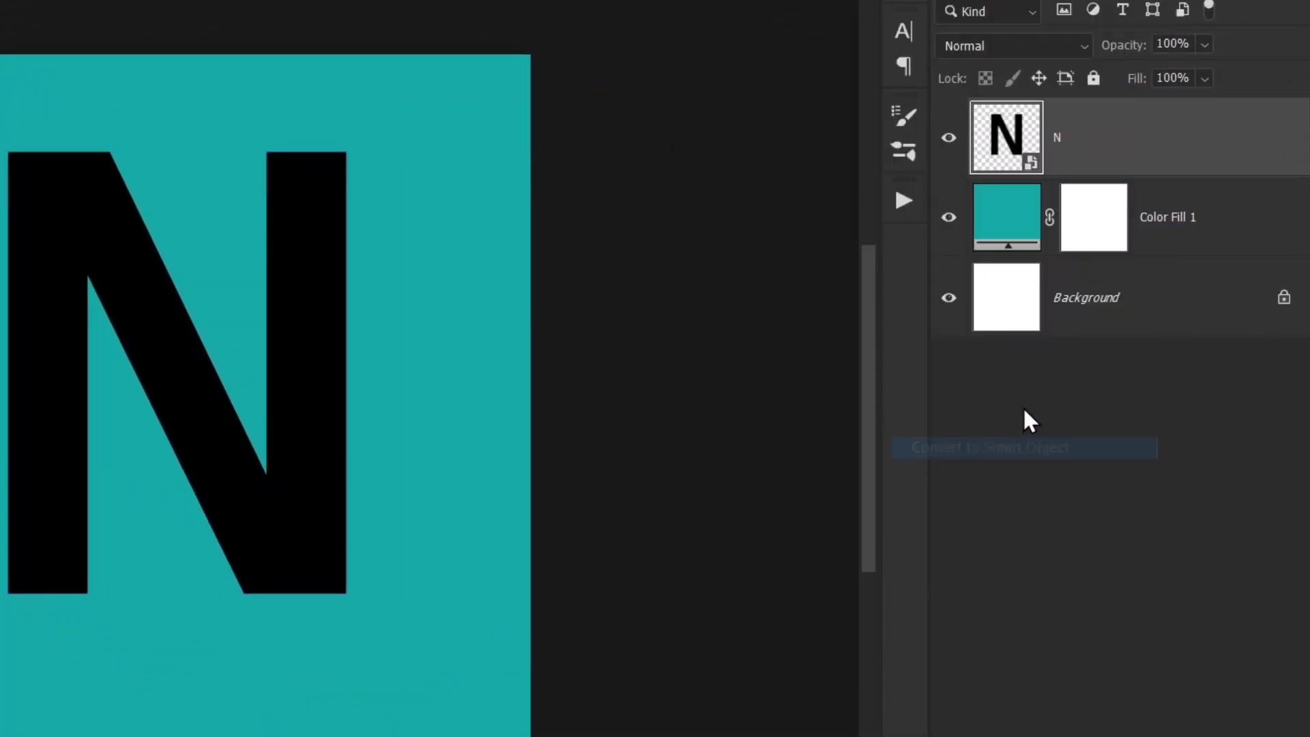
double_click(1216, 147)
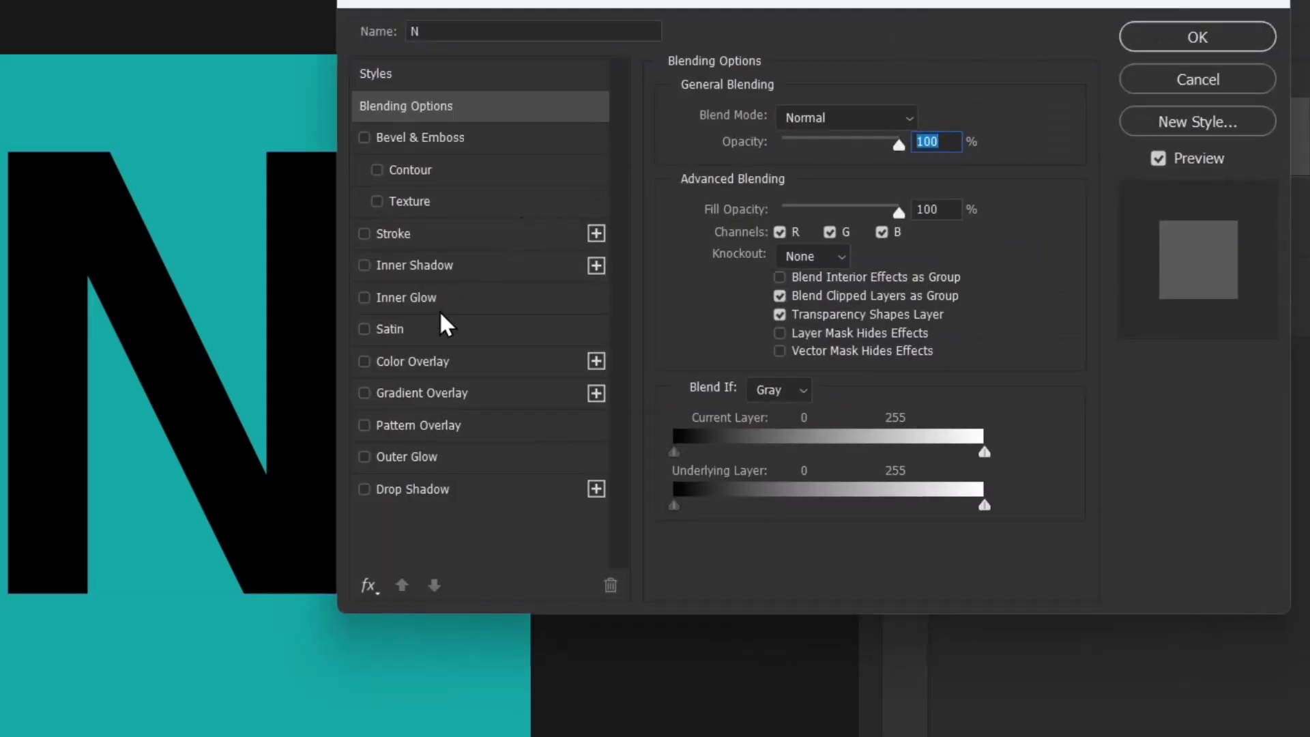
left_click(415, 363)
left_click(925, 120)
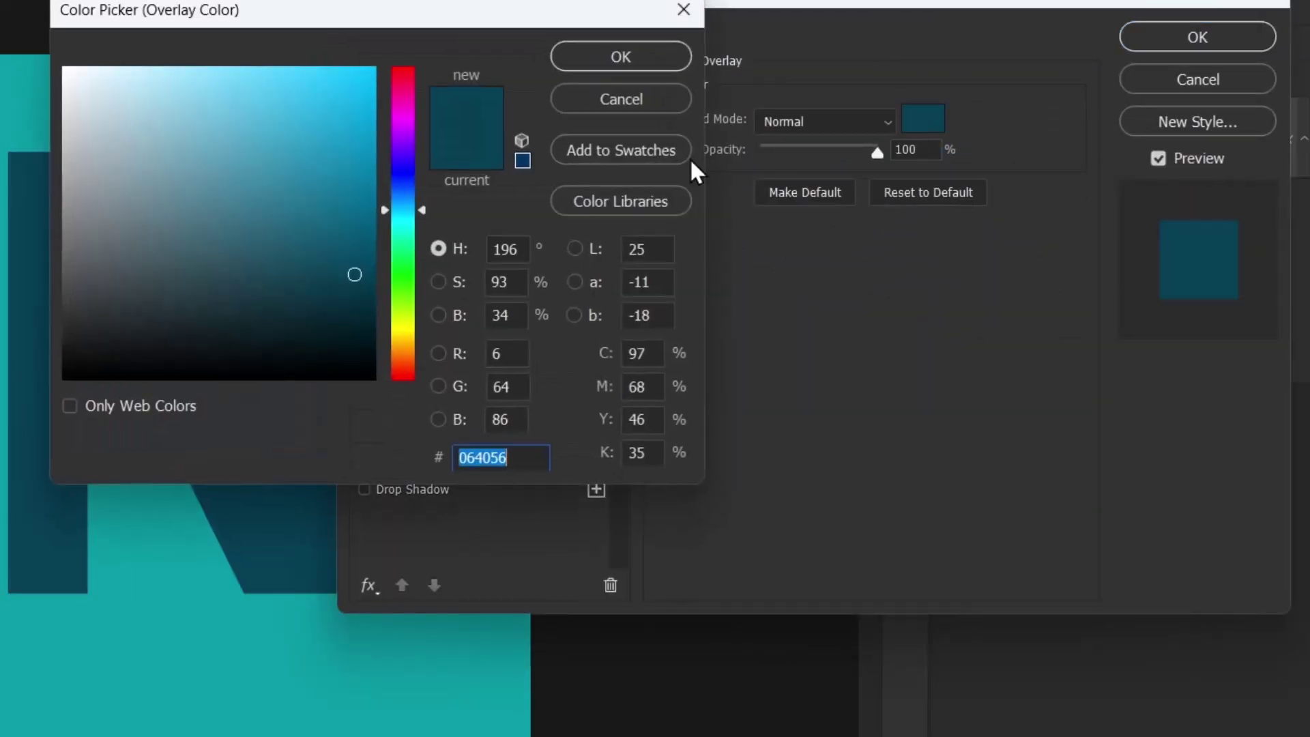
left_click(26, 130)
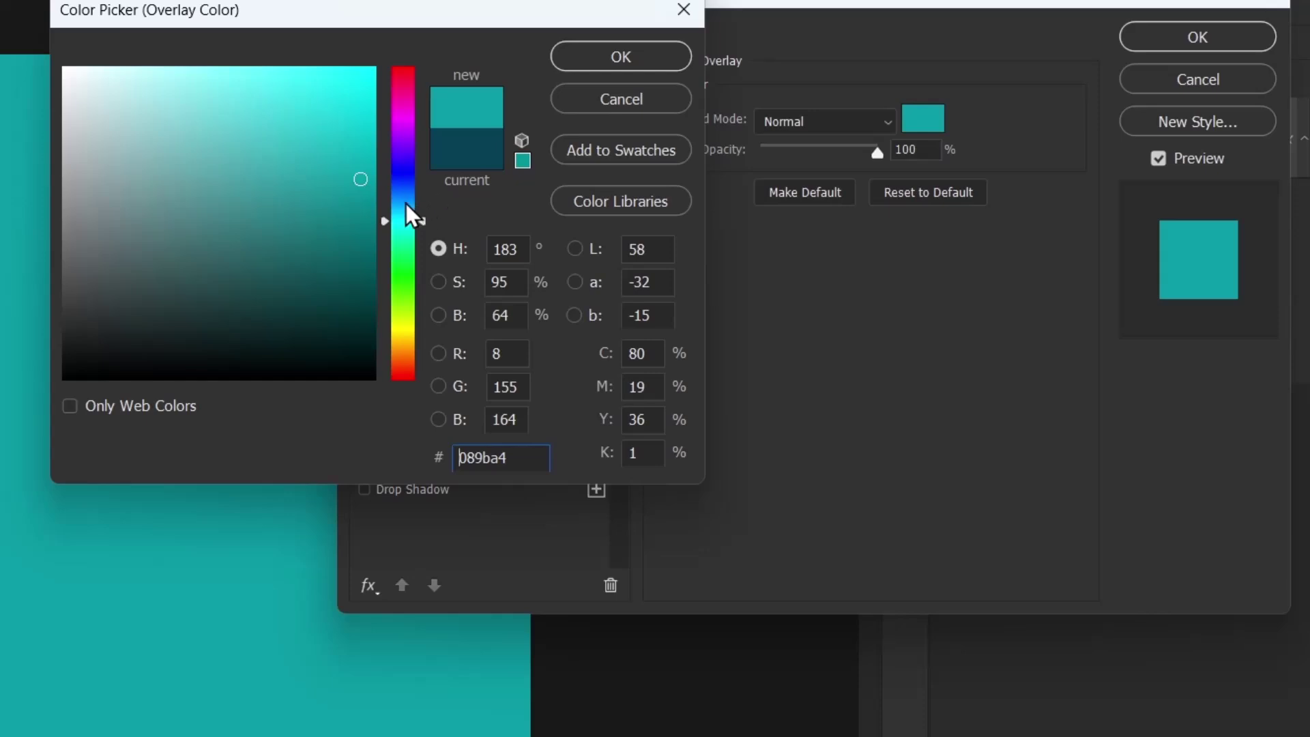
left_click_drag(326, 311, 317, 308)
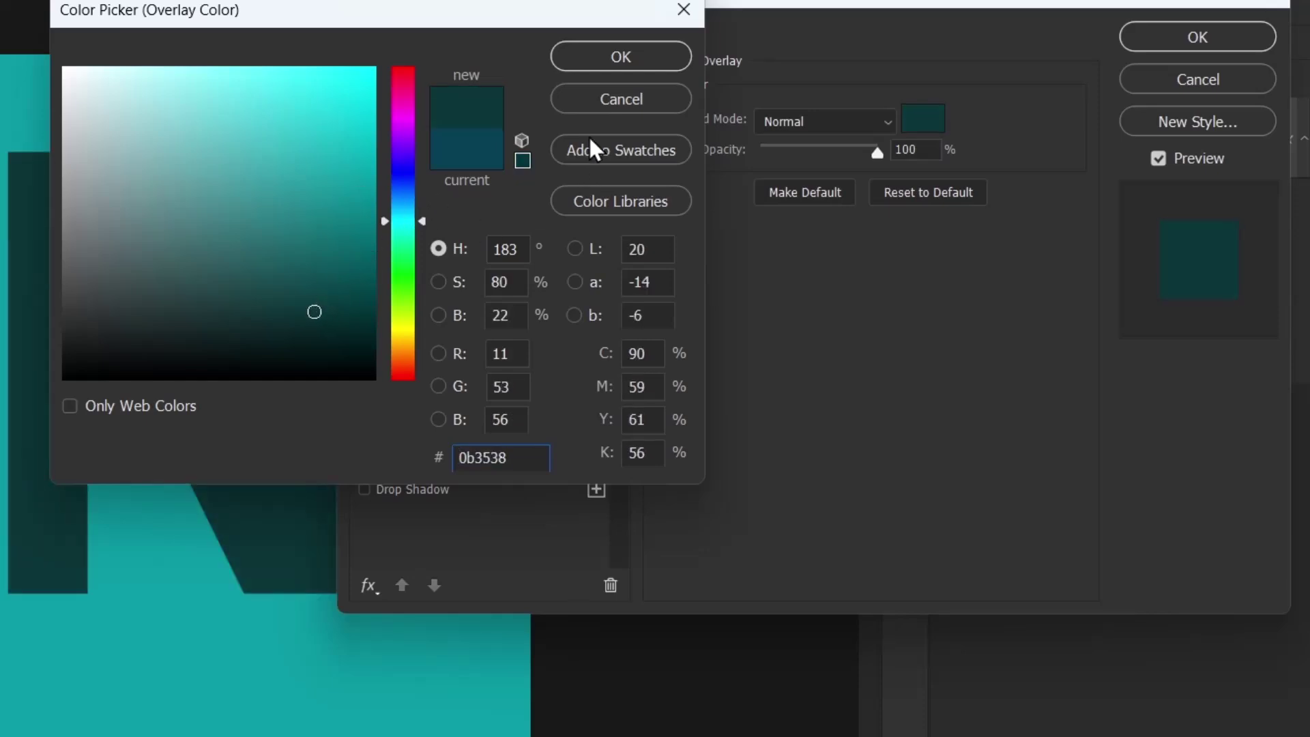
left_click(617, 54)
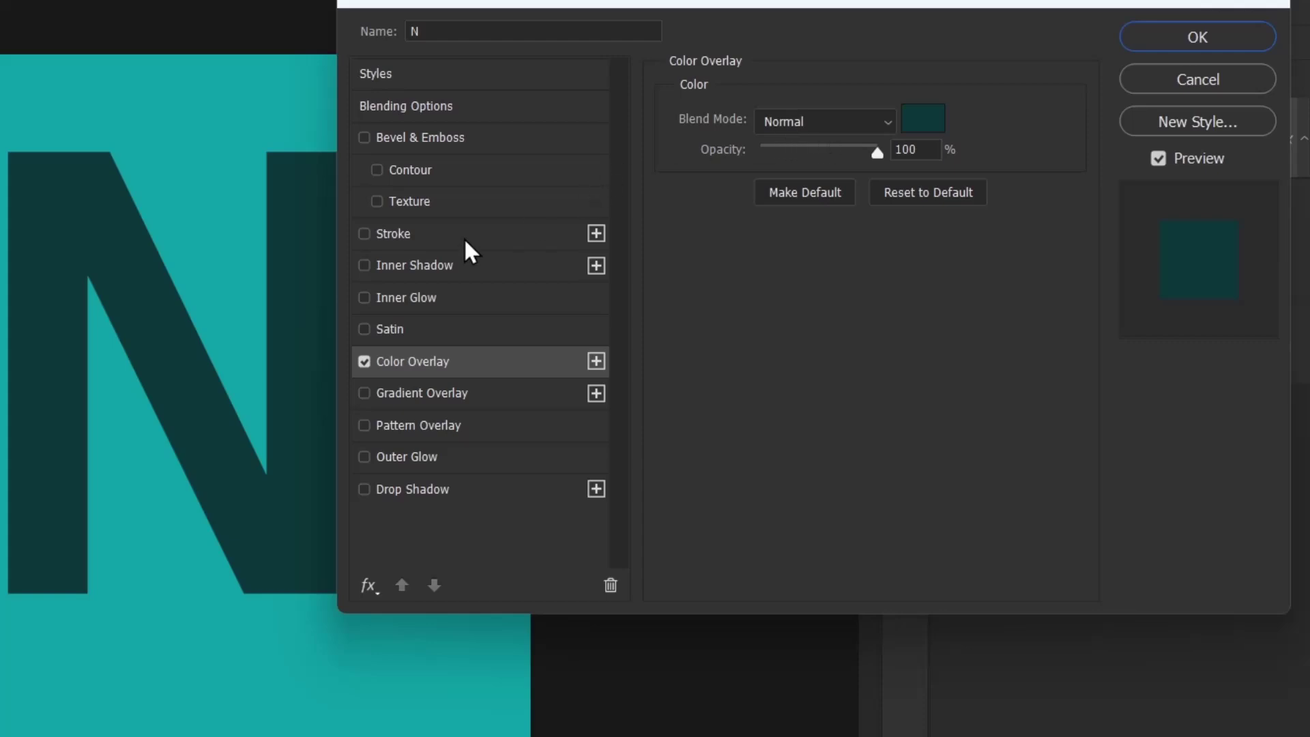
Add an Inner Shadow to the N layer with a size of 35 px and 56% opacity
left_click(409, 267)
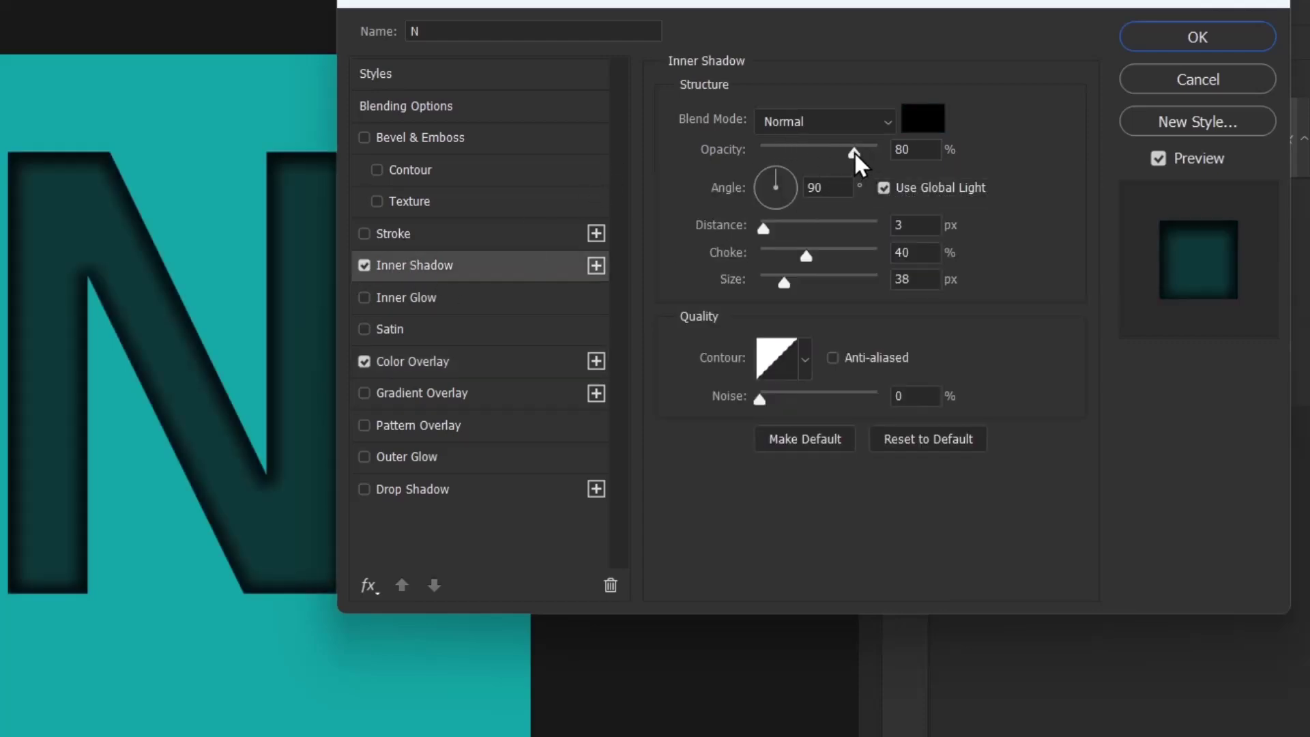
left_click_drag(795, 273, 785, 280)
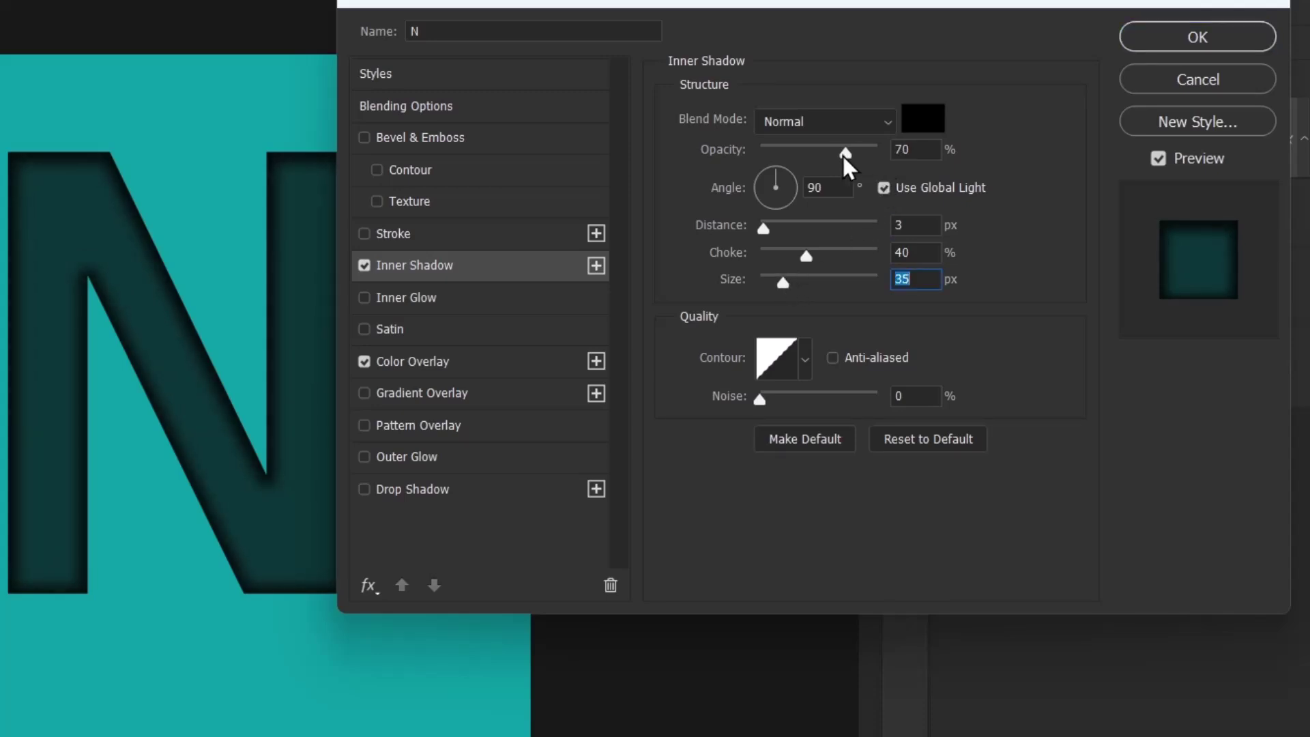
left_click_drag(845, 154, 826, 154)
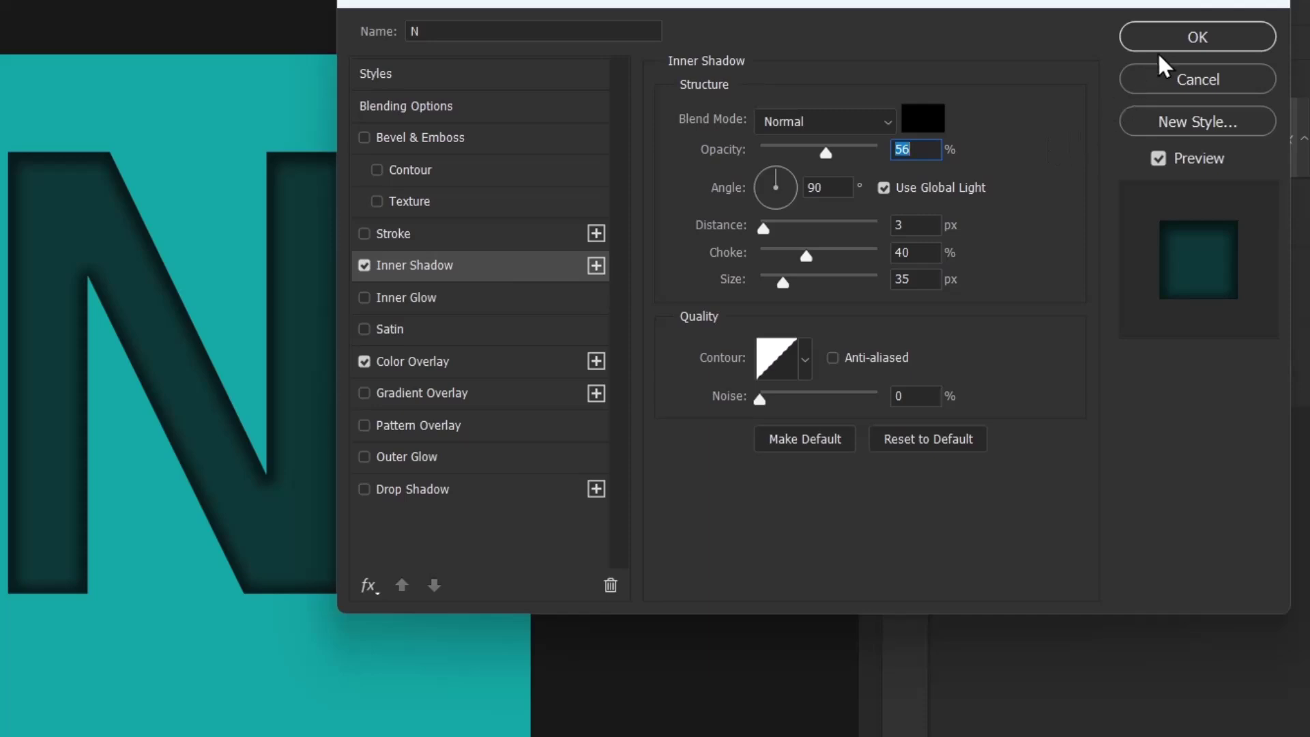
Add a Stroke to the N layer in a bright cyan matched to the background hue, #52ebf4
left_click(395, 234)
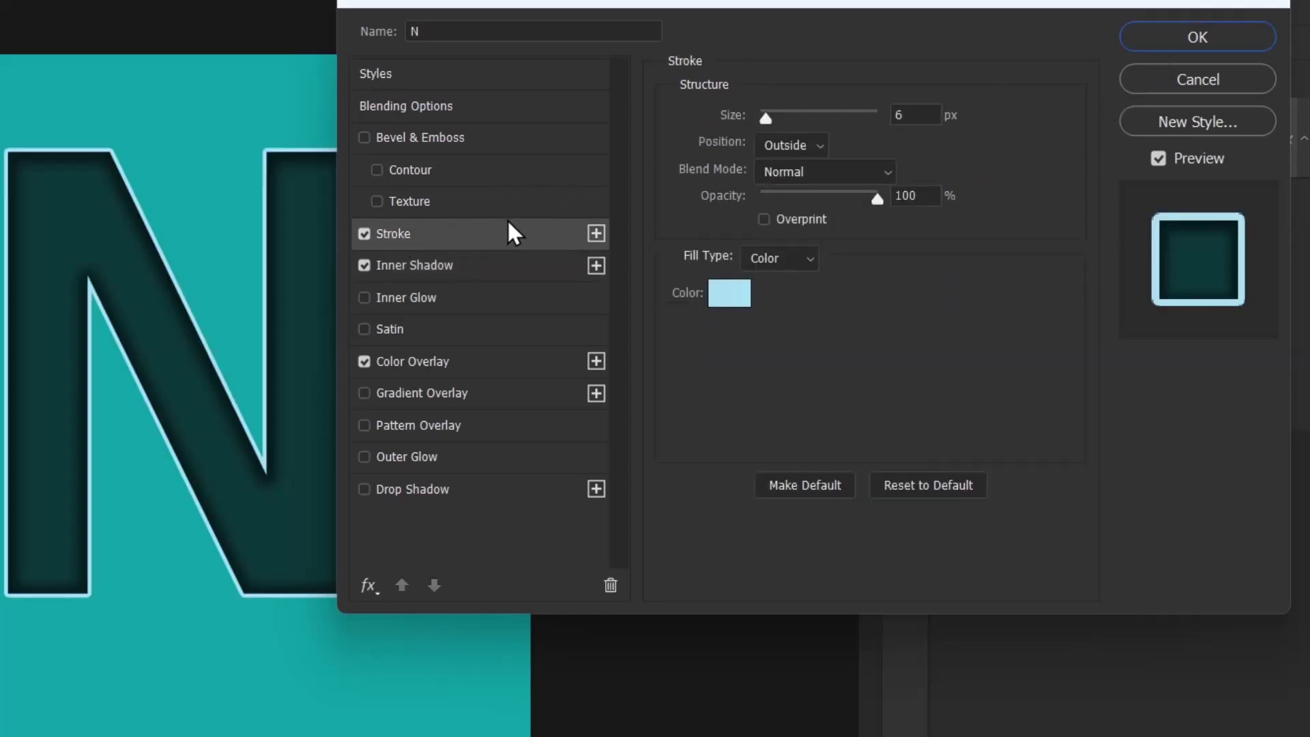
left_click(729, 293)
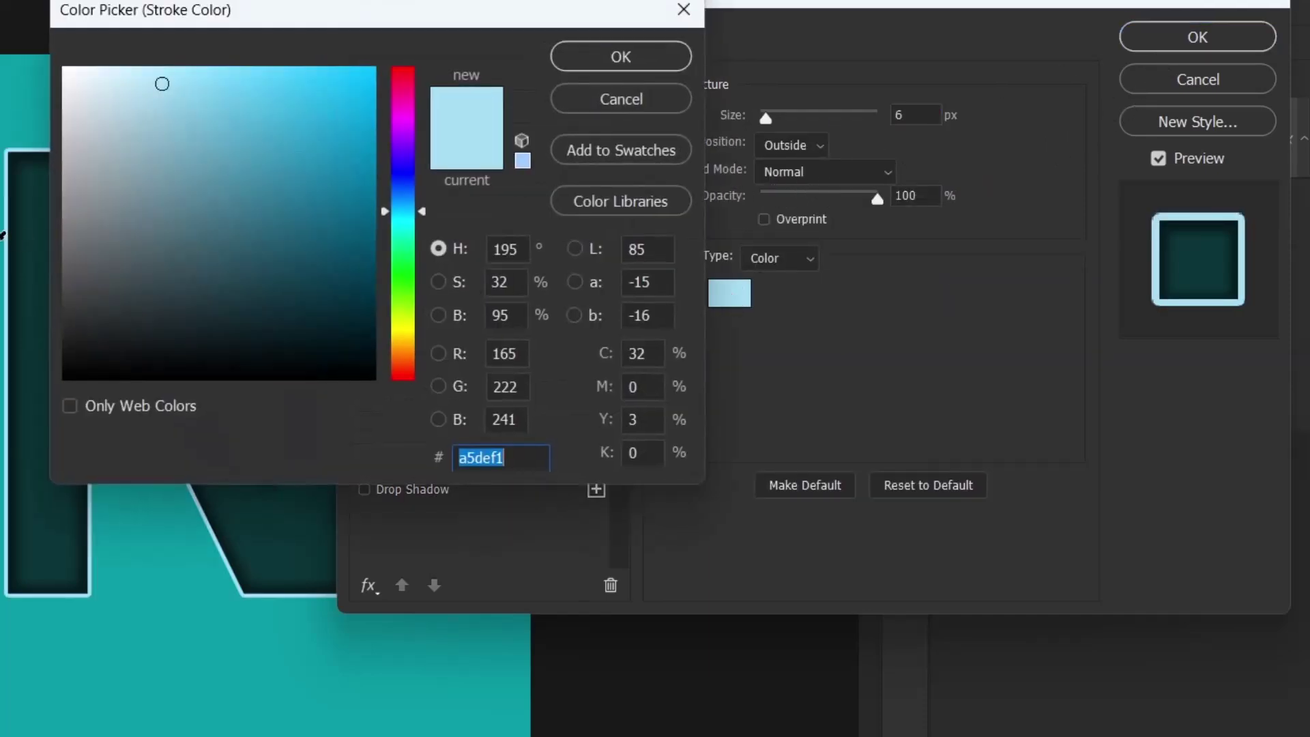
left_click(3, 236)
left_click(291, 84)
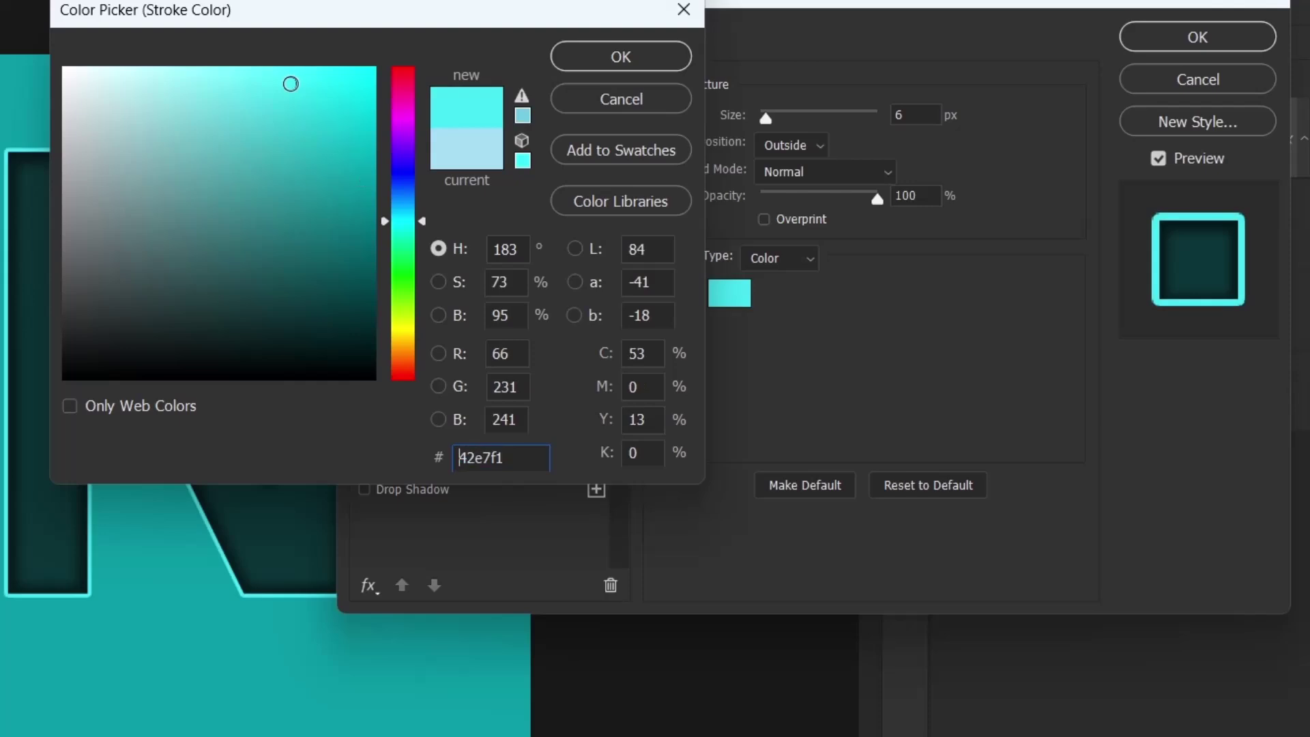
left_click_drag(290, 82, 274, 80)
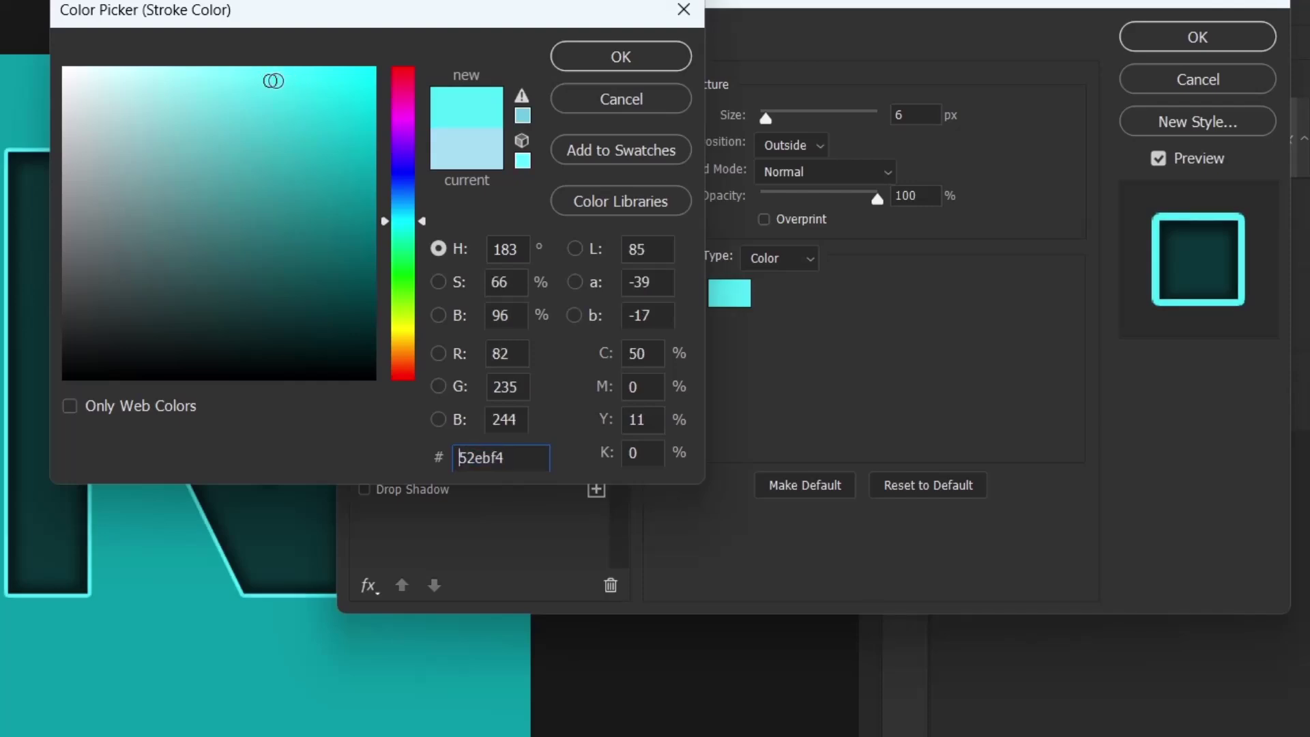
left_click(597, 53)
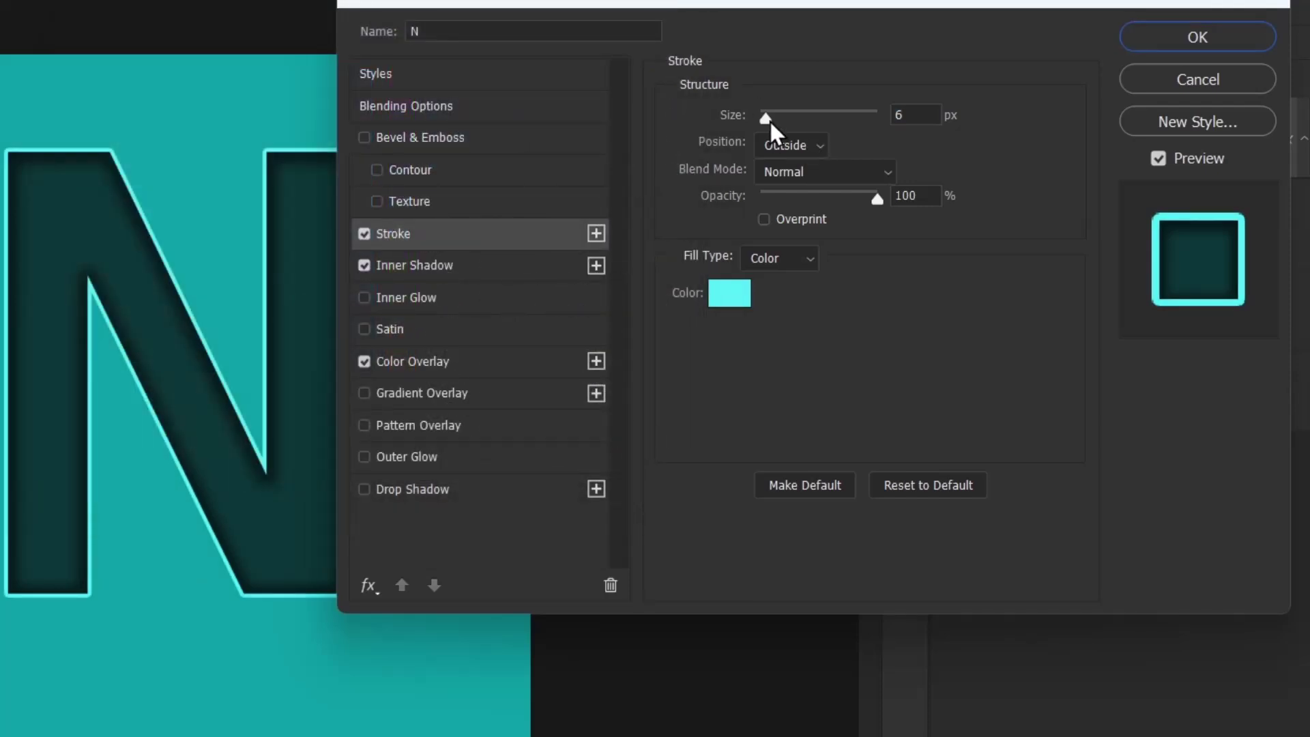
Set the stroke's size to 5 px with the Outside position and apply the layer style
double_click(904, 116)
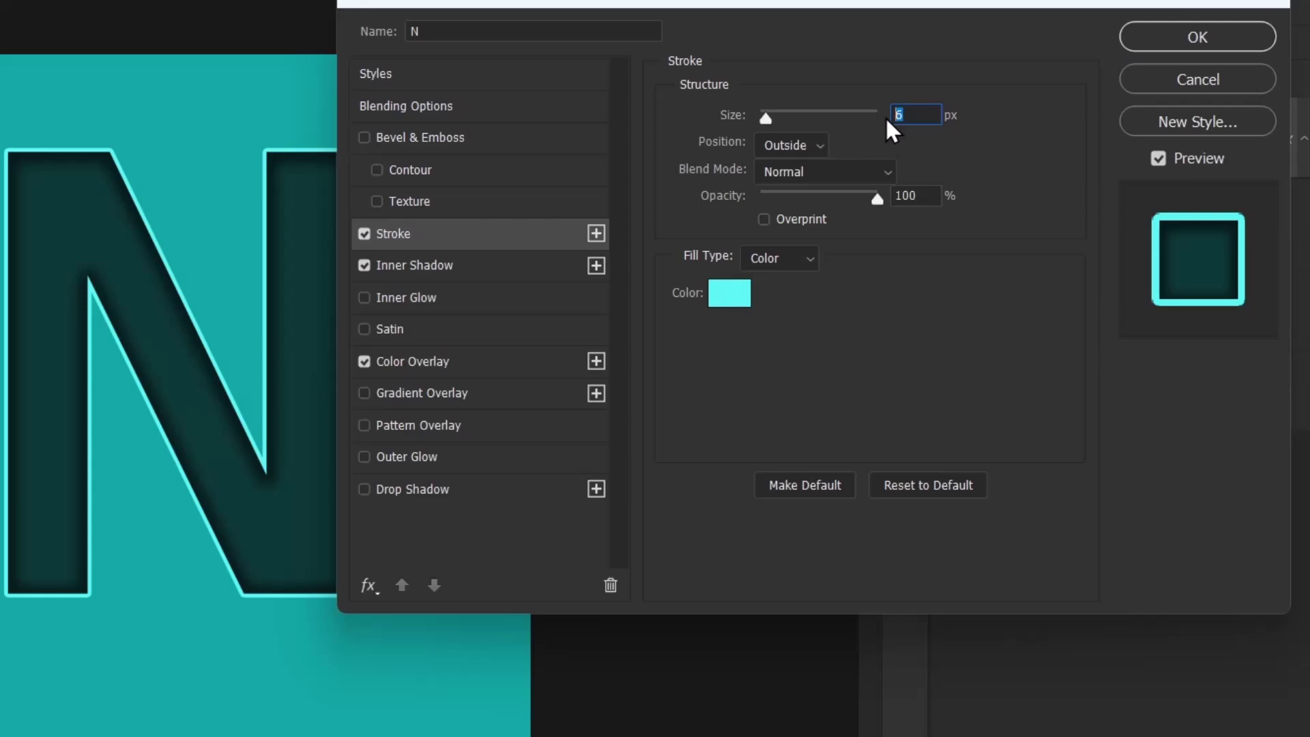
key("Down")
key("Down")
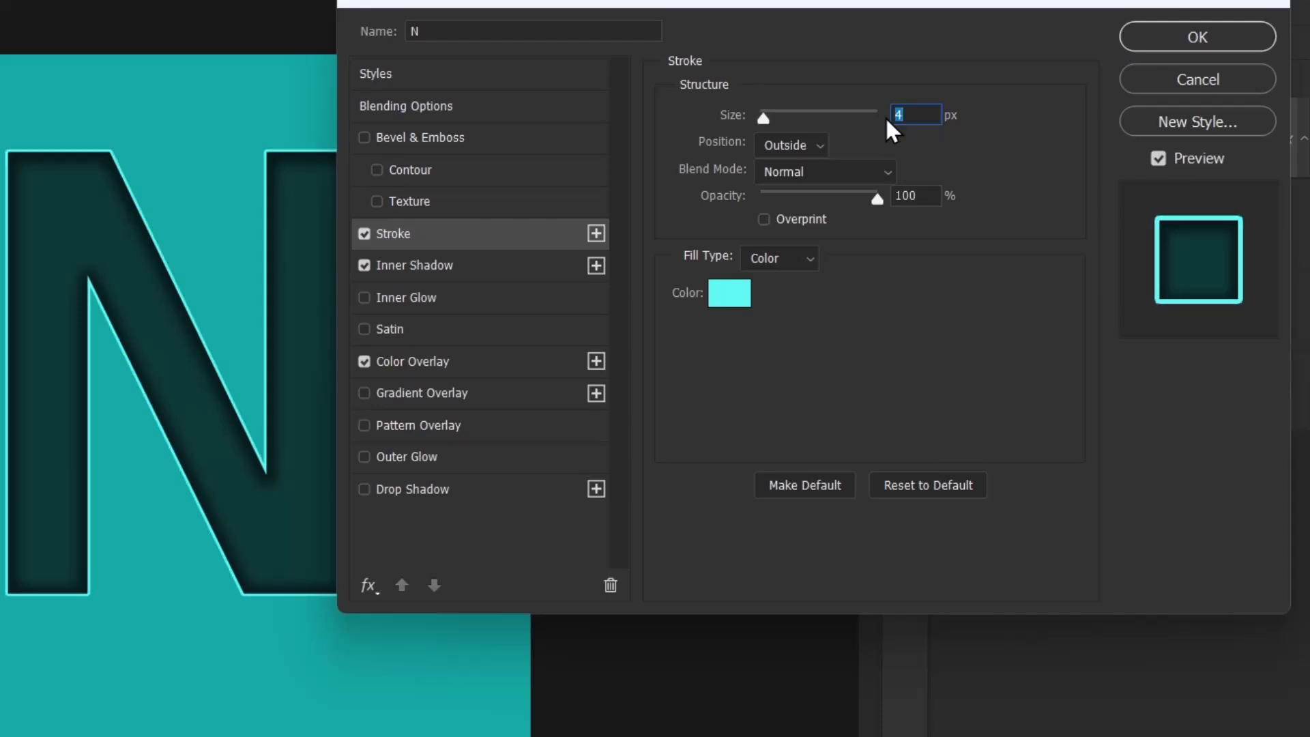
key("Up")
key("Down")
key("Up")
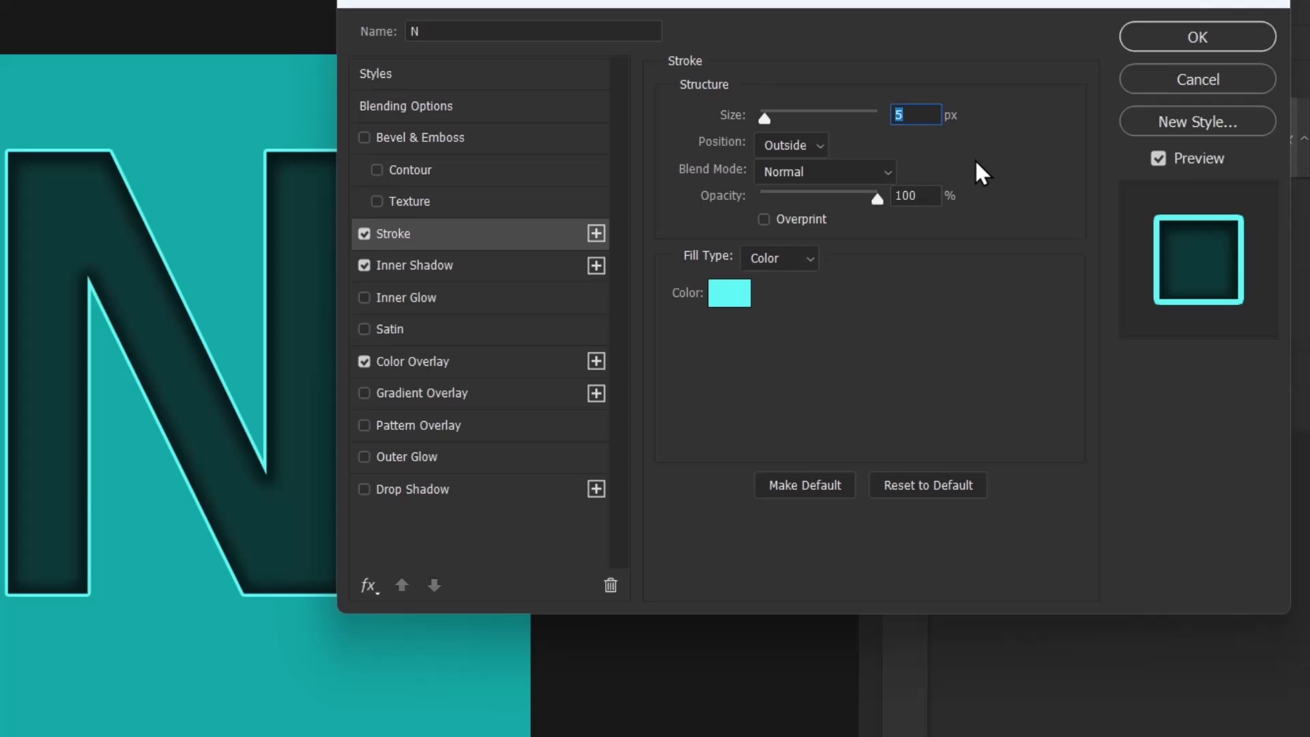
left_click(804, 142)
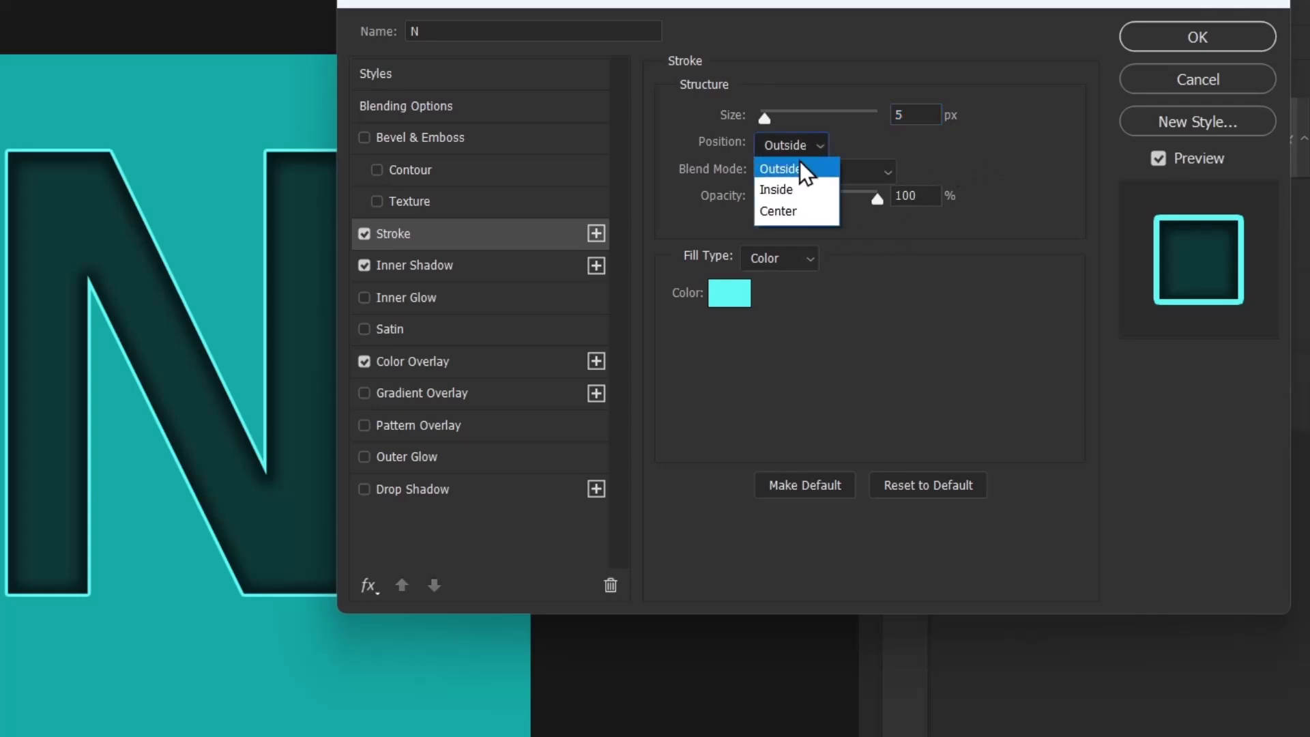
left_click(805, 167)
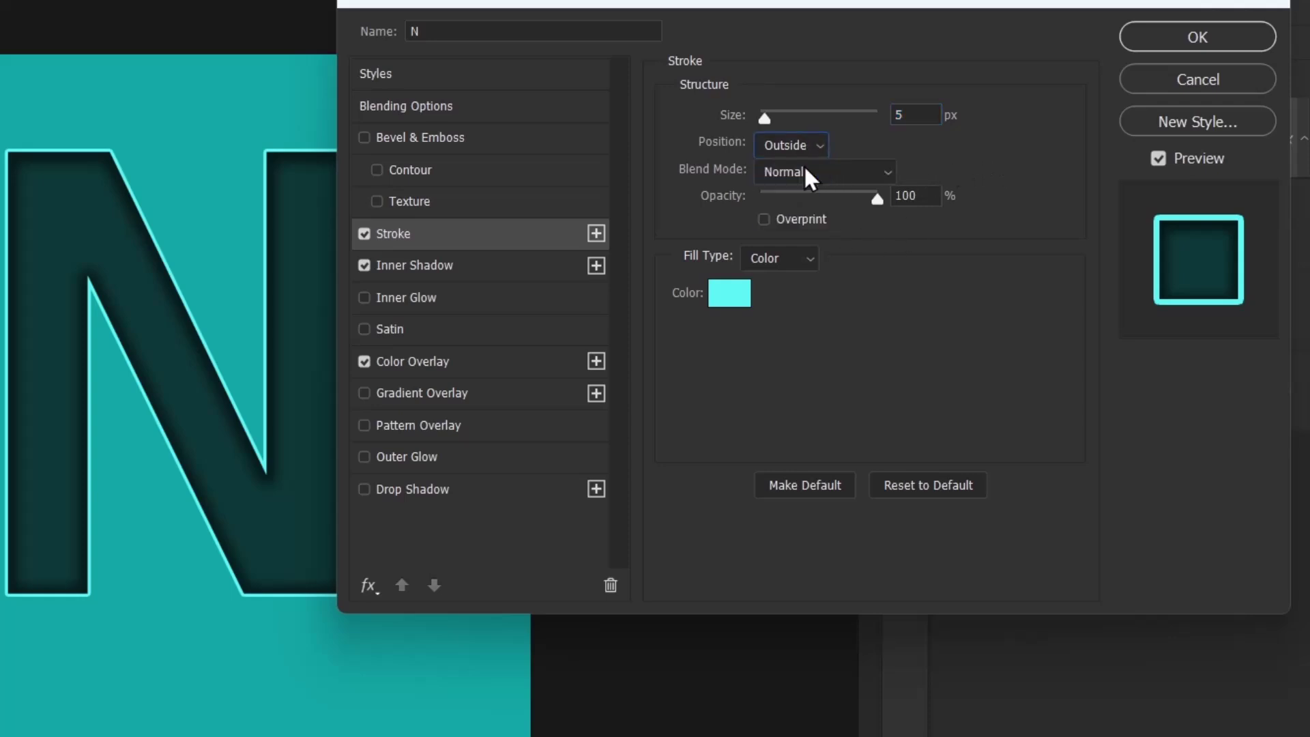
left_click(1208, 34)
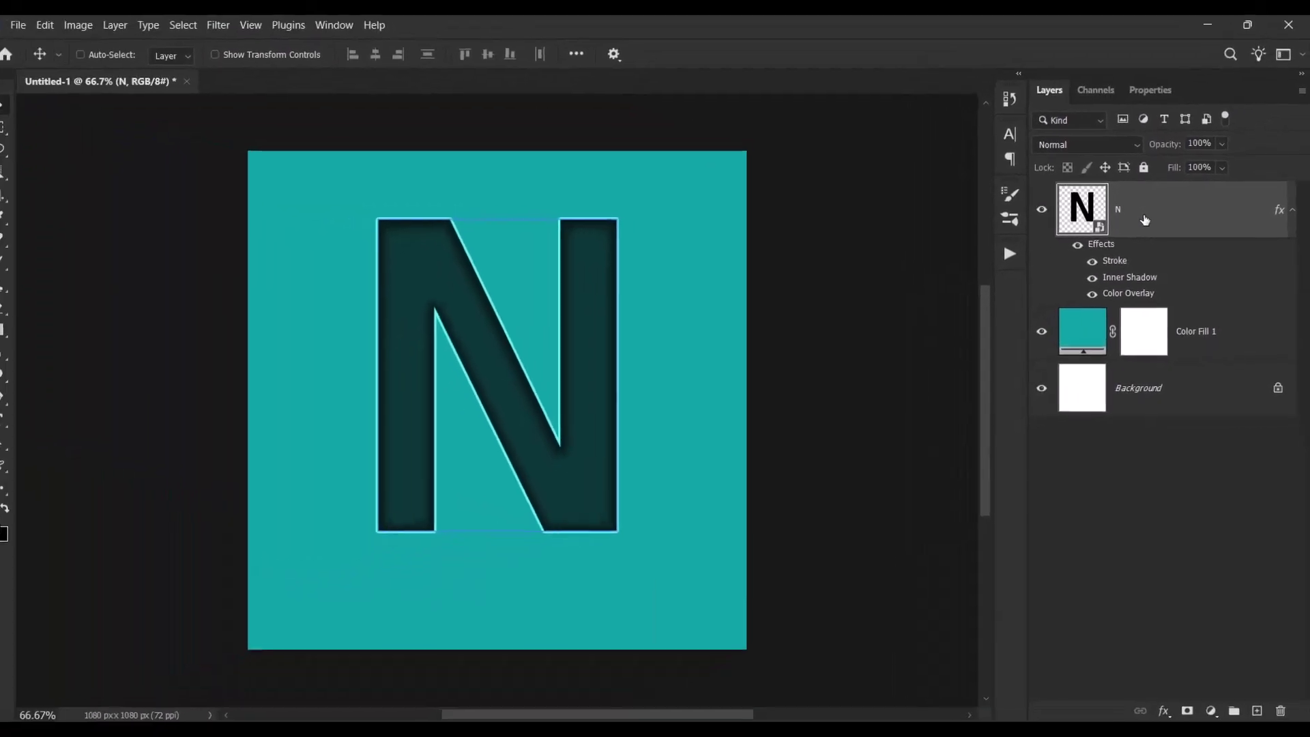
Duplicate the N layer and delete the Inner Shadow and Color Overlay effects from the copy
key("ctrl+j")
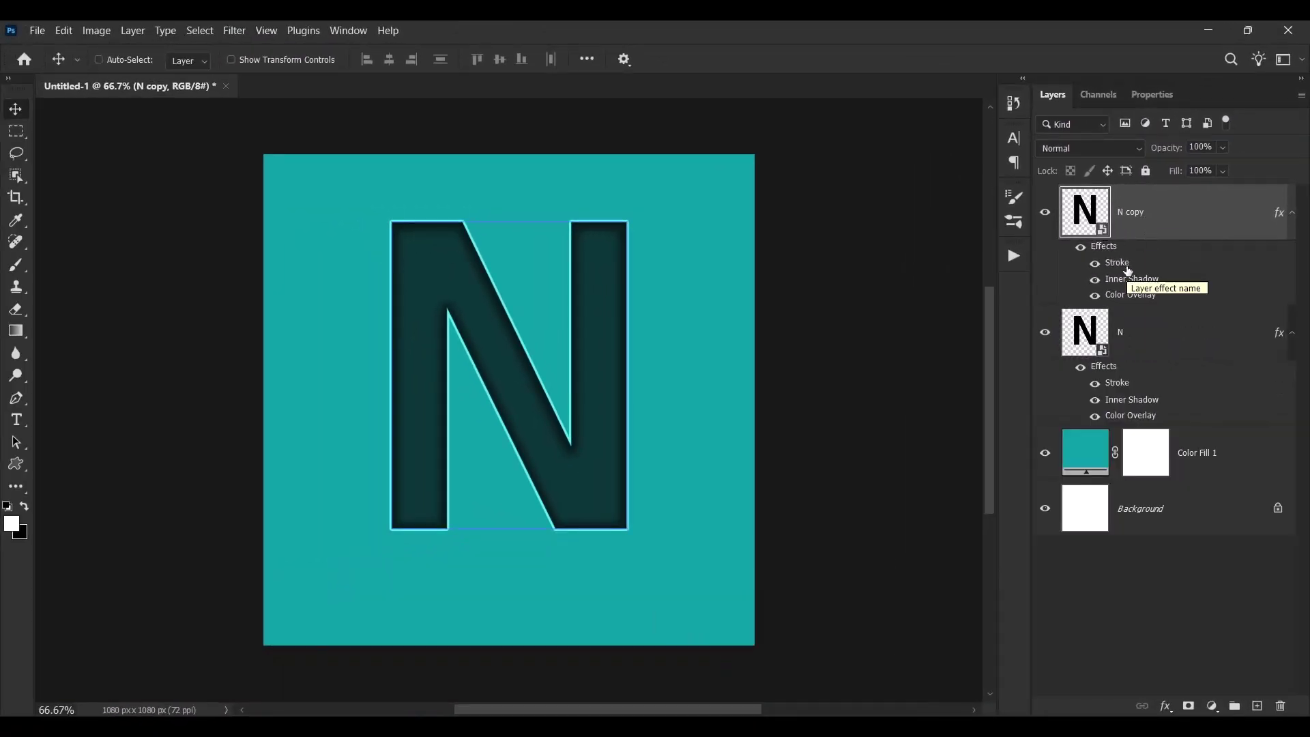
left_click_drag(1126, 280, 1290, 710)
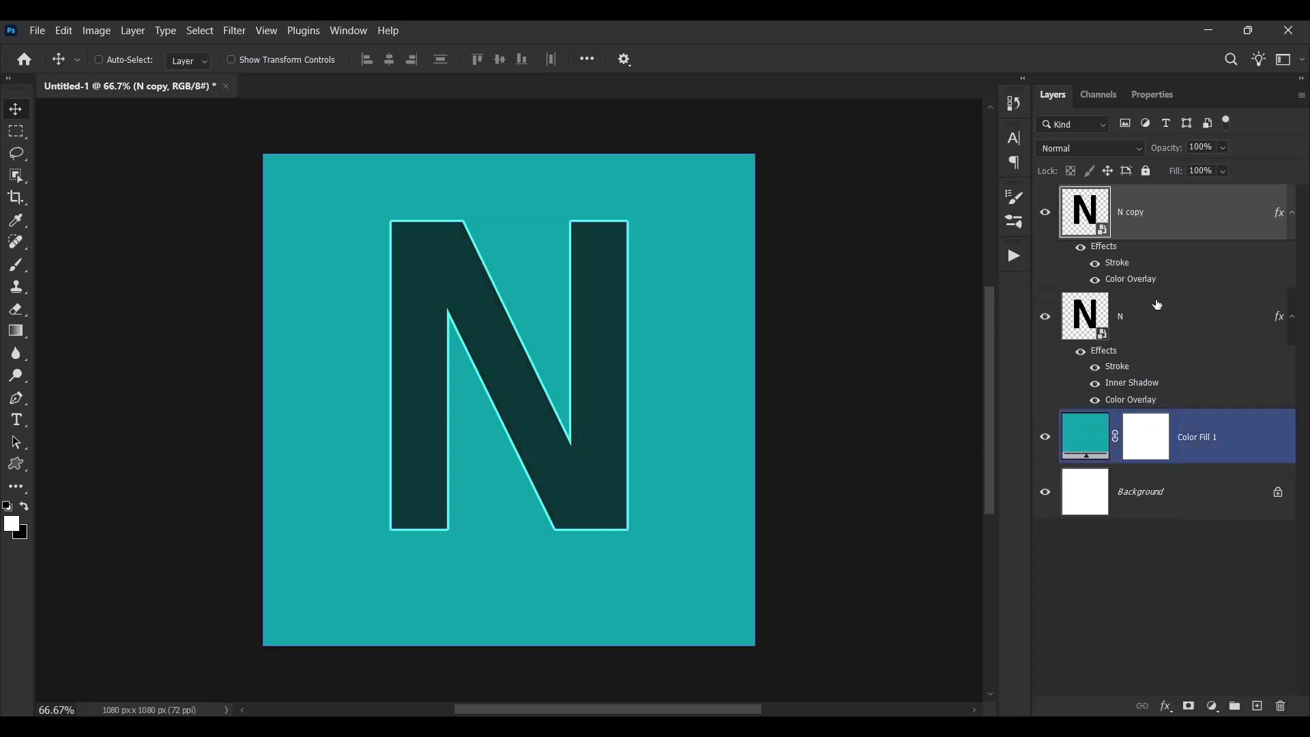
left_click_drag(1127, 279, 1281, 706)
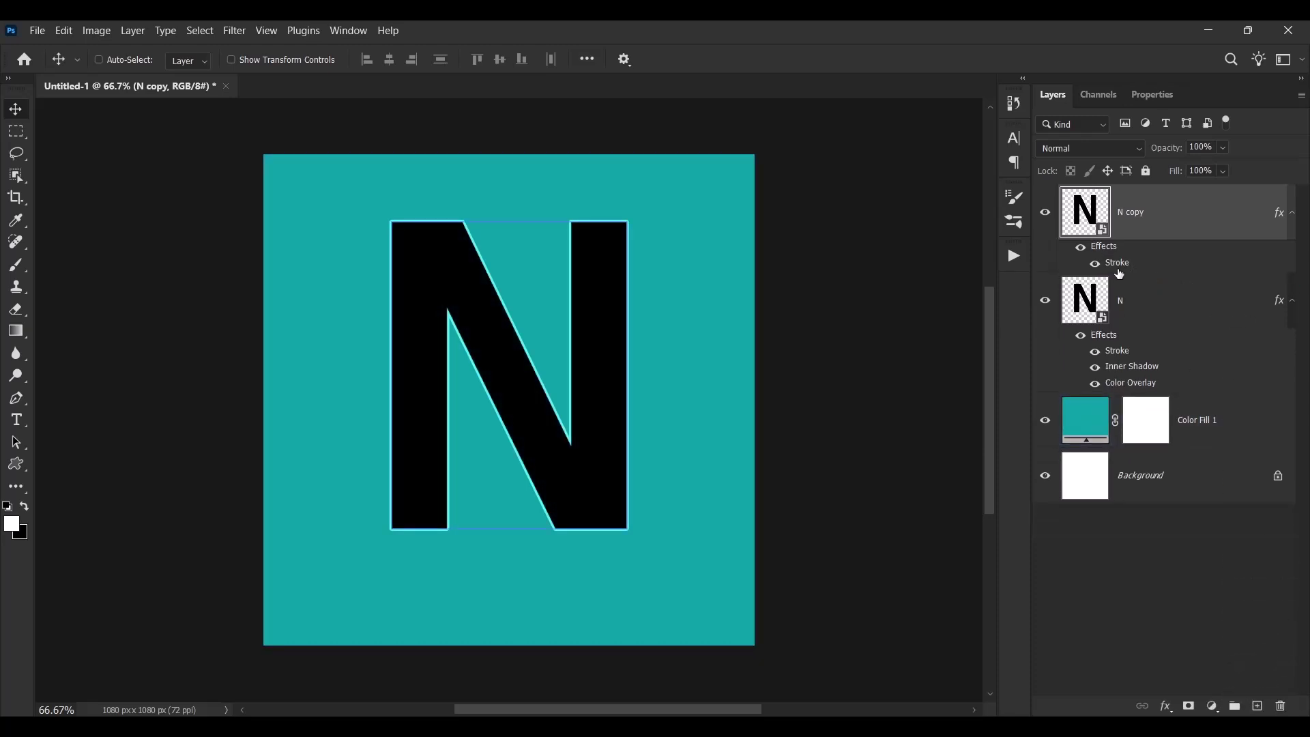
Delete the Stroke effect from the original N layer and set the N copy layer's fill to 0%
mouse_move(1120, 274)
left_mouse_down()
mouse_move(1111, 359)
mouse_move(1114, 345)
mouse_move(1283, 703)
left_mouse_up()
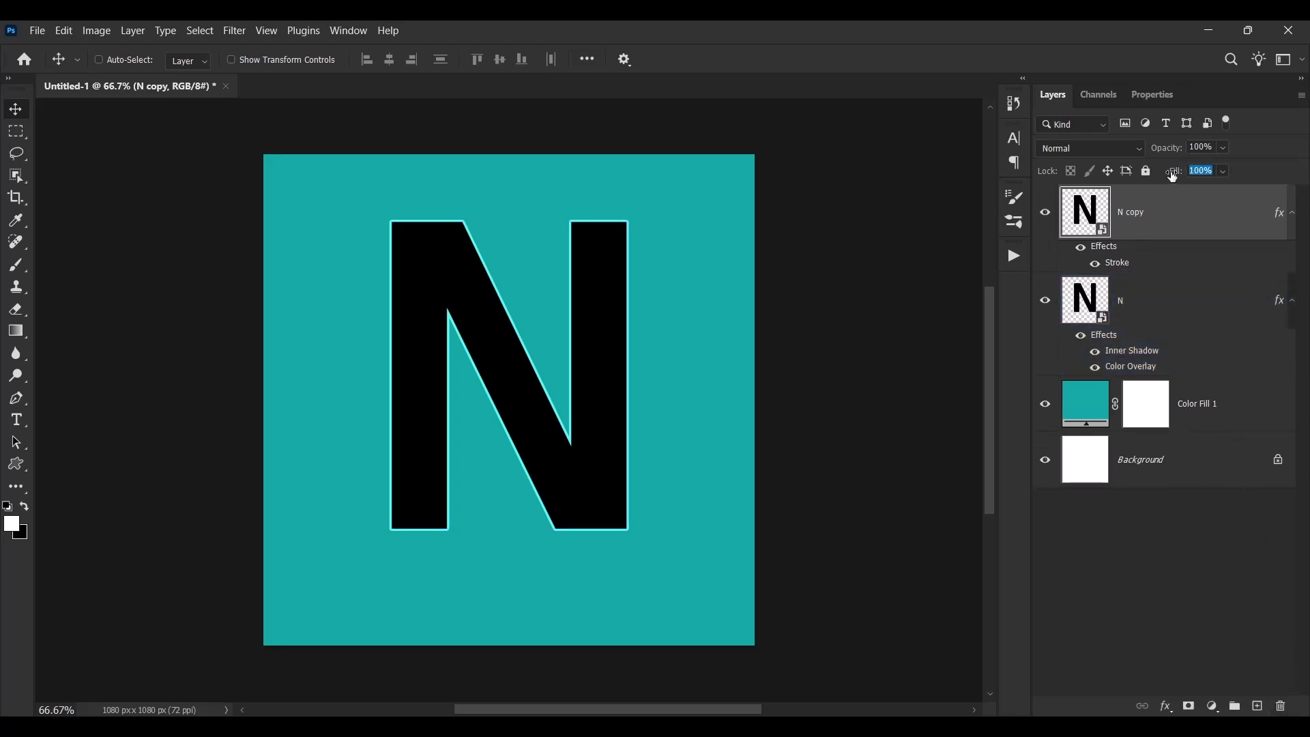
key("Return")
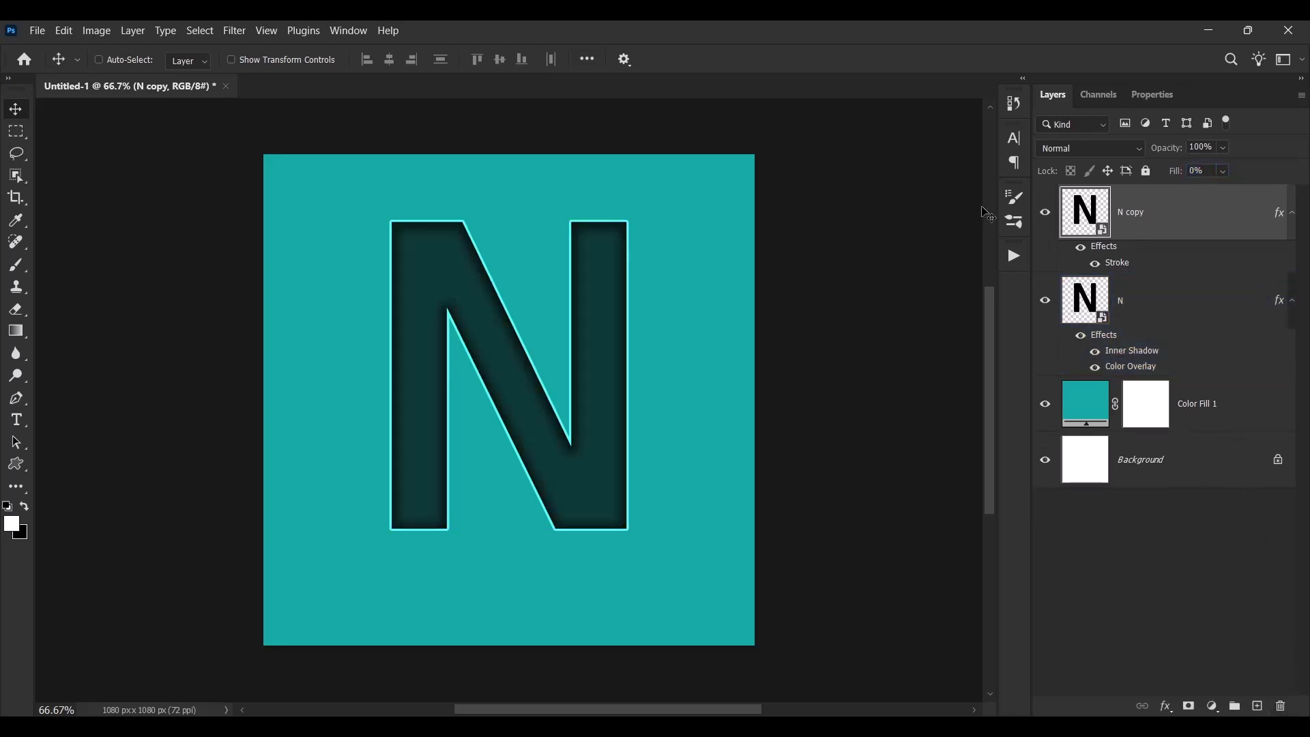
left_click(1046, 301)
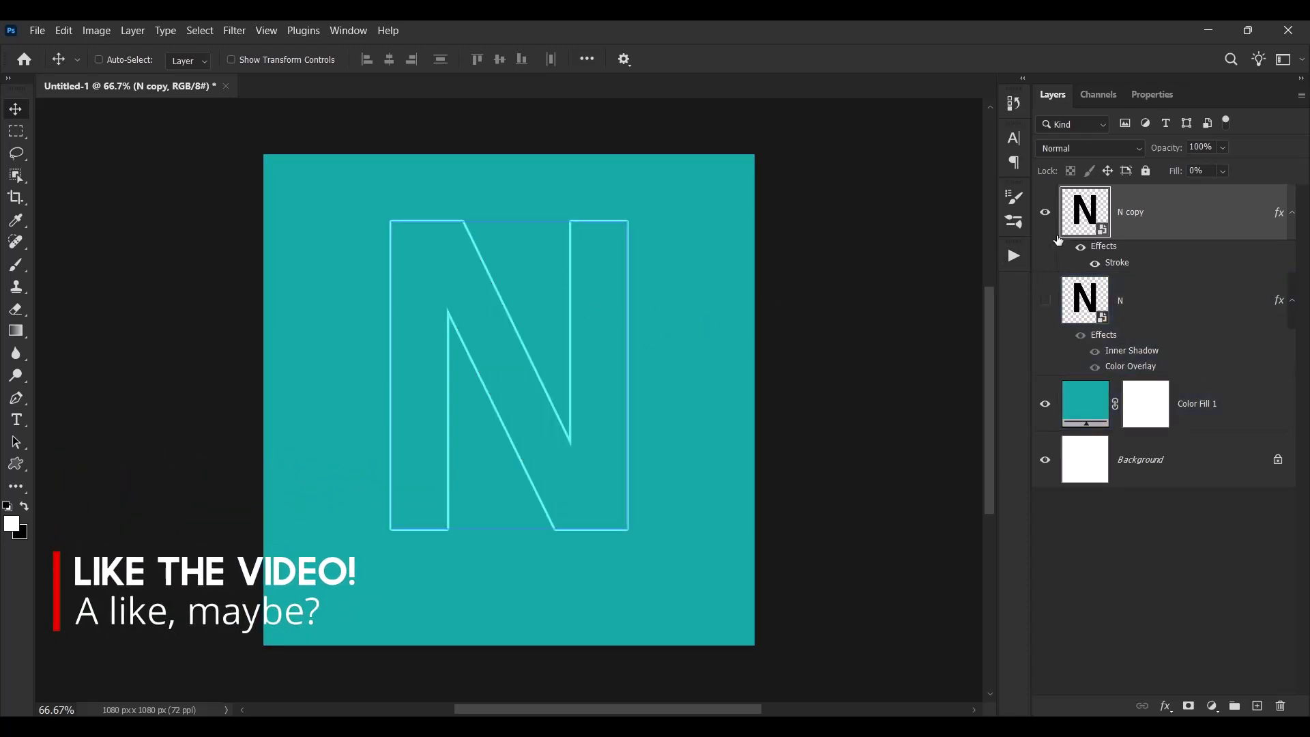
left_click(1045, 212)
left_click(1046, 301)
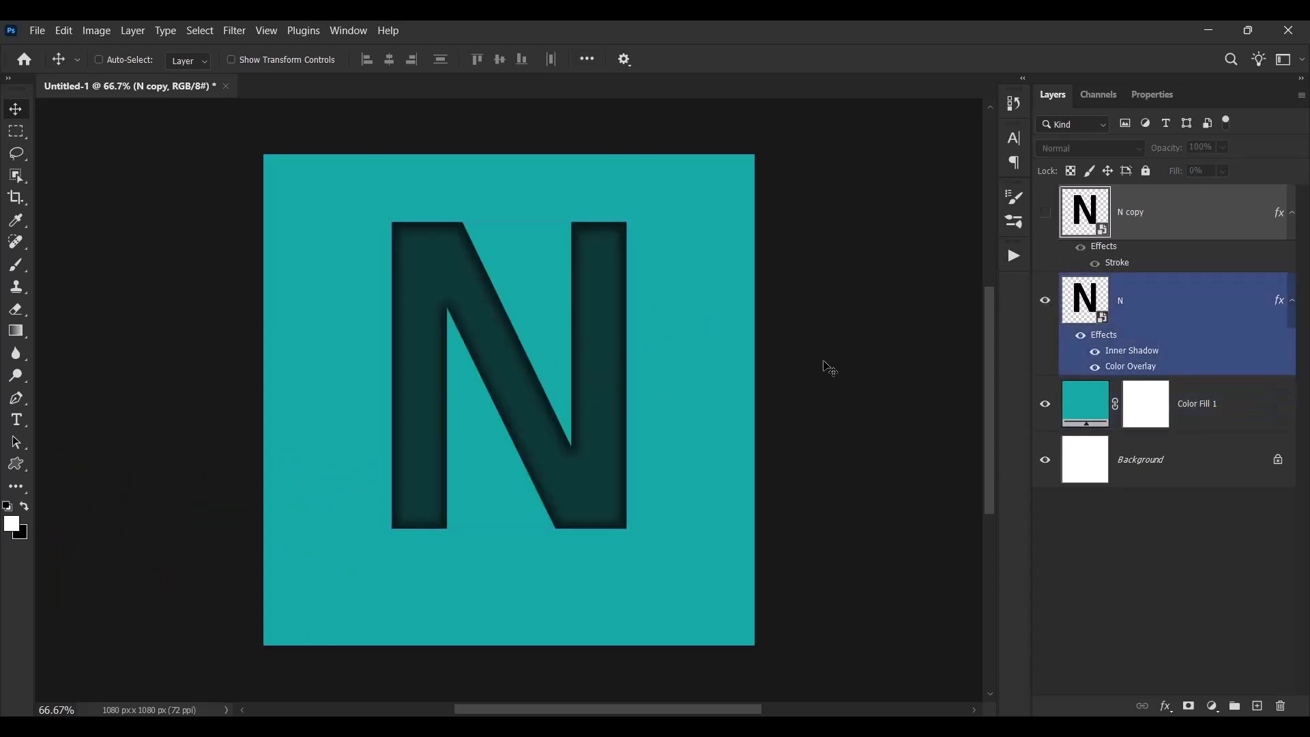
left_click(1046, 213)
Convert the original N layer with its effects to a smart object
left_click(1133, 292)
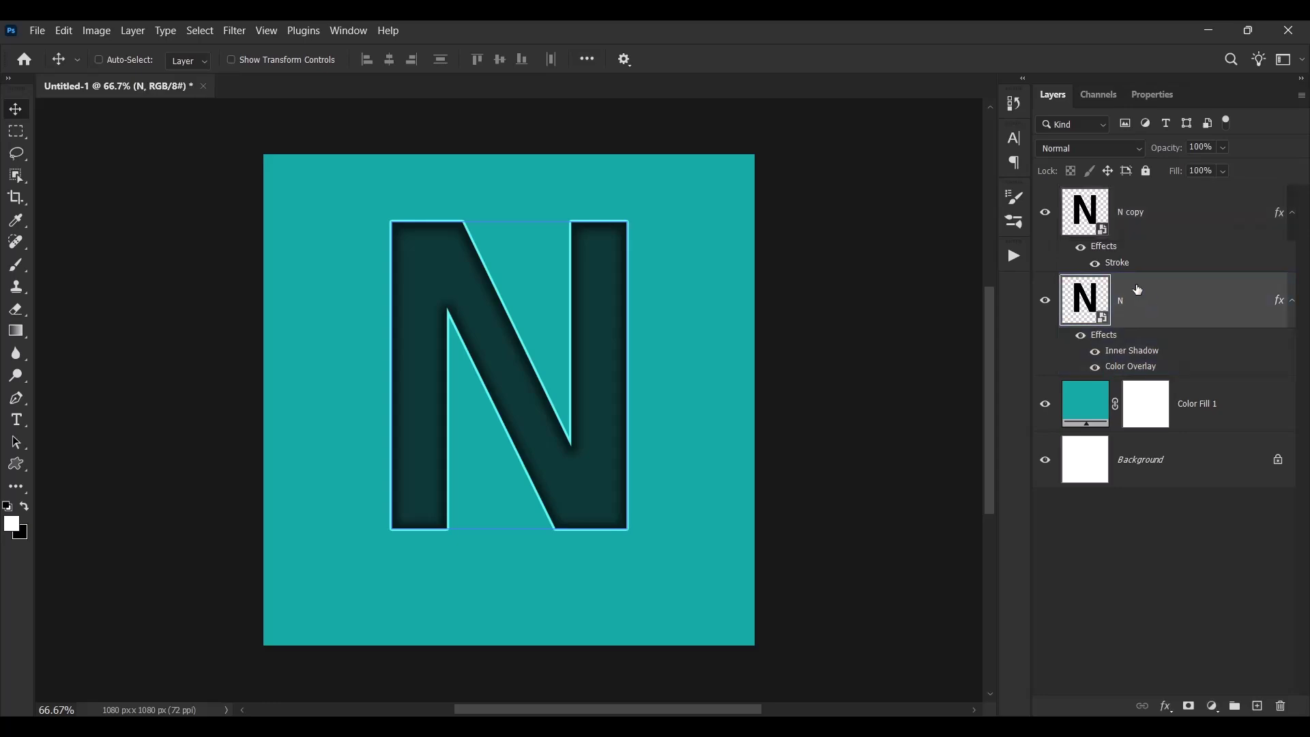
right_click(1160, 305)
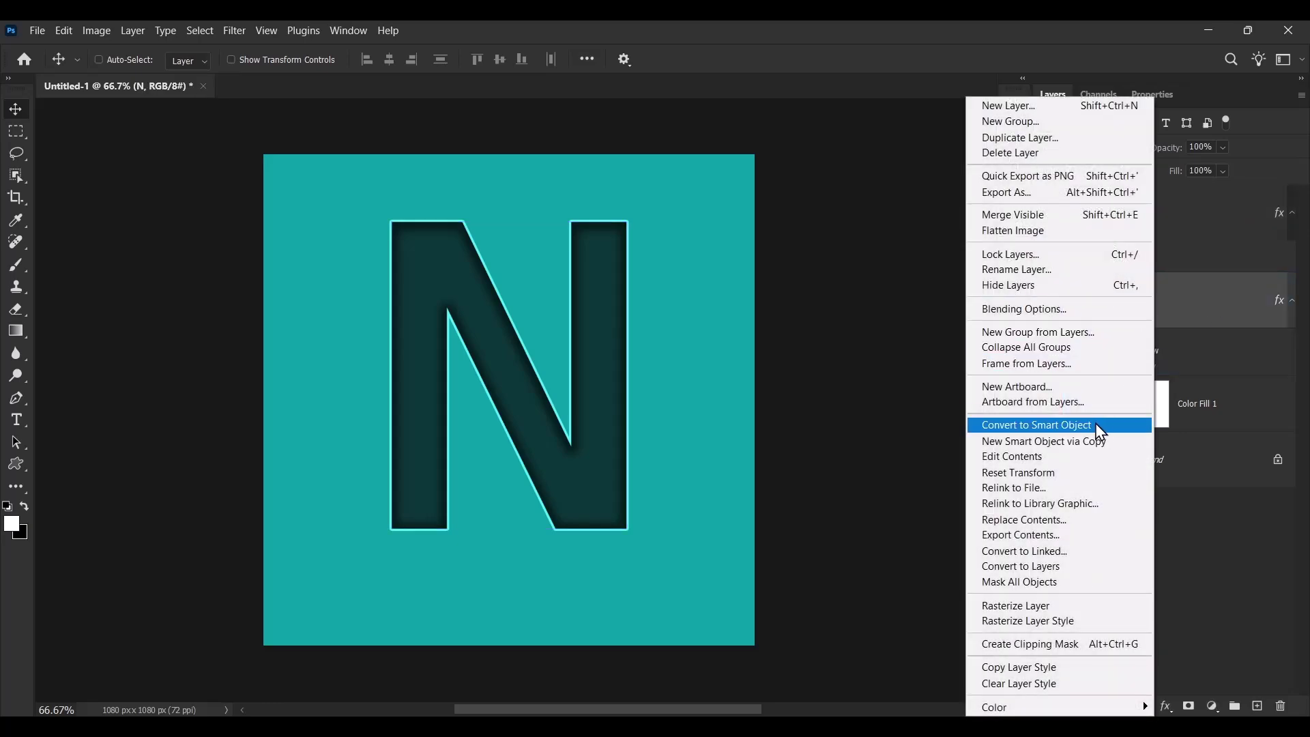
left_click(1100, 430)
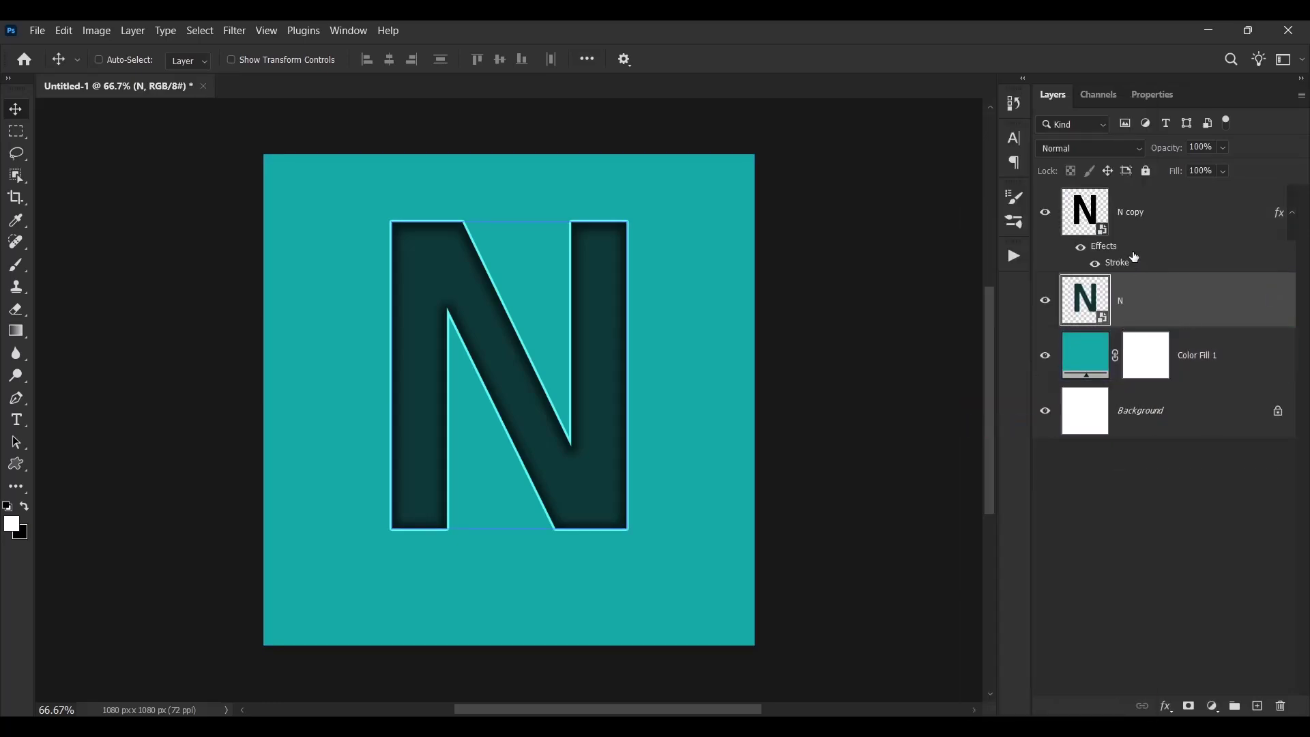
Open the portrait photo from the desktop as its own document and copy the man onto a new layer using Object Selection
left_click(1209, 30)
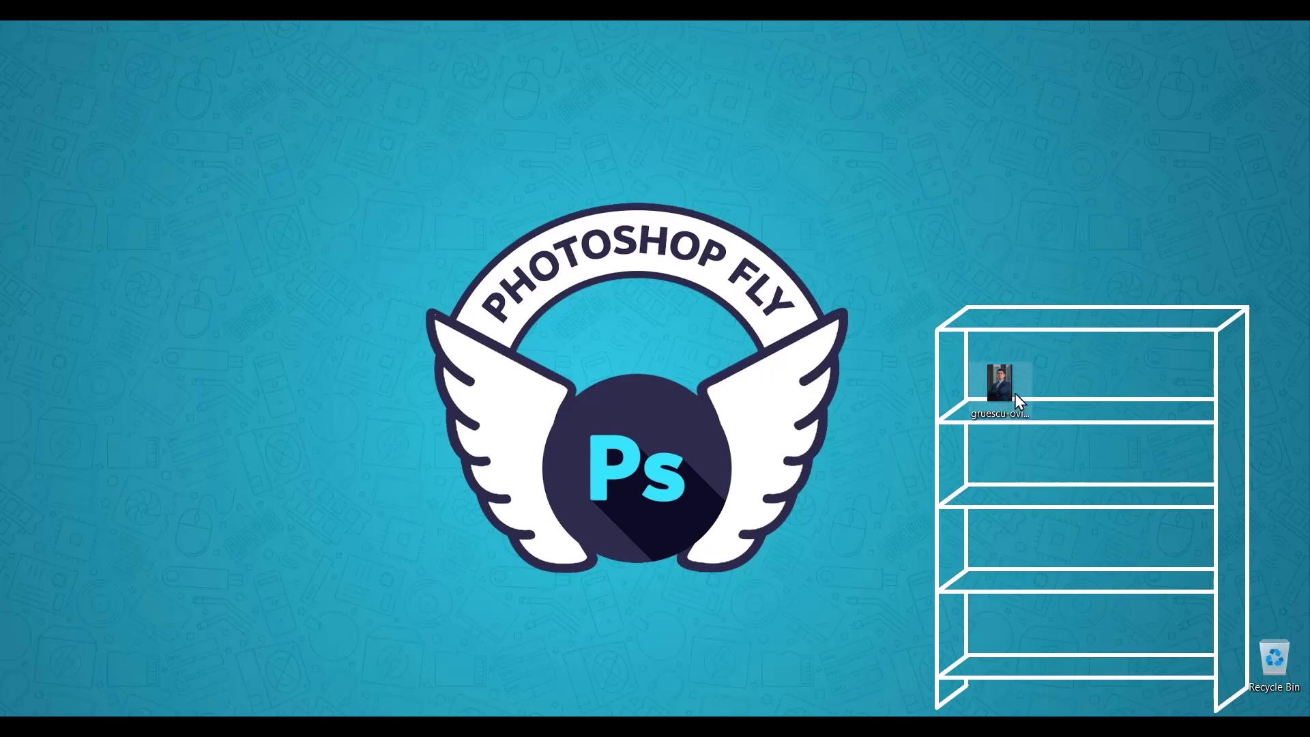
left_click_drag(772, 653, 555, 82)
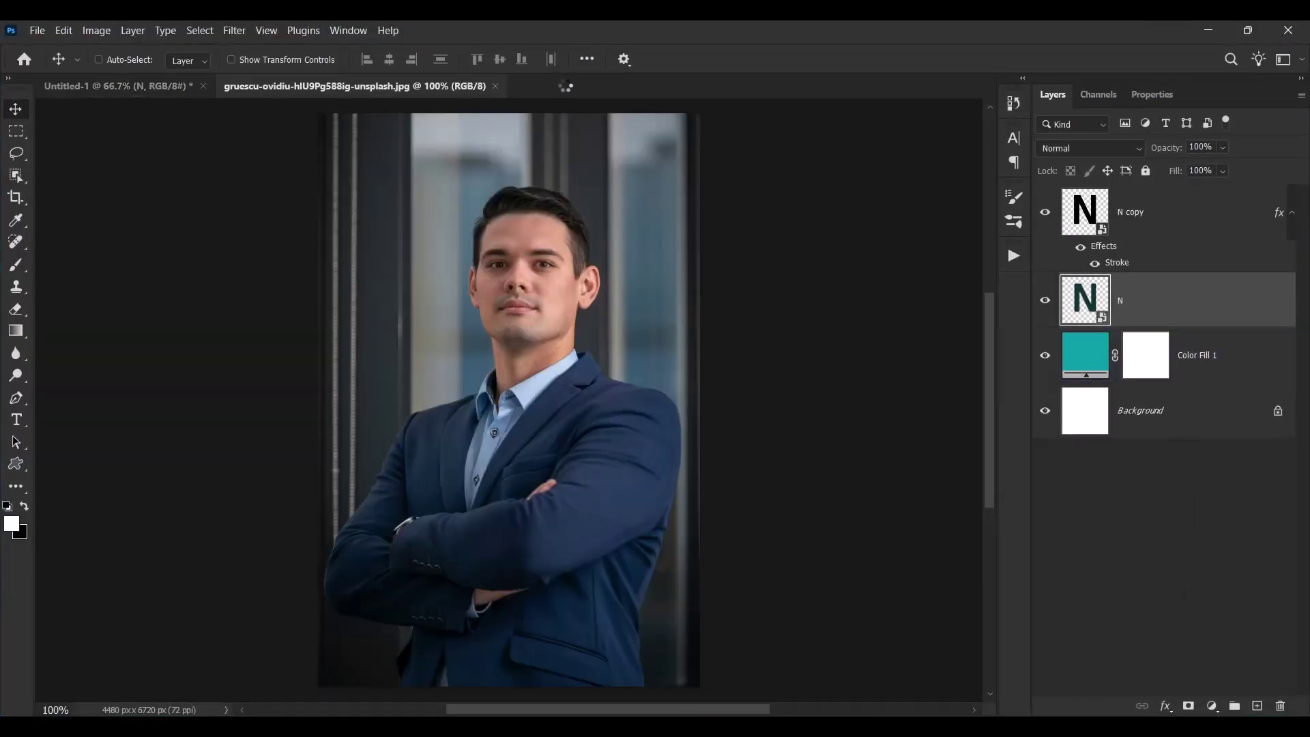
left_click(20, 180)
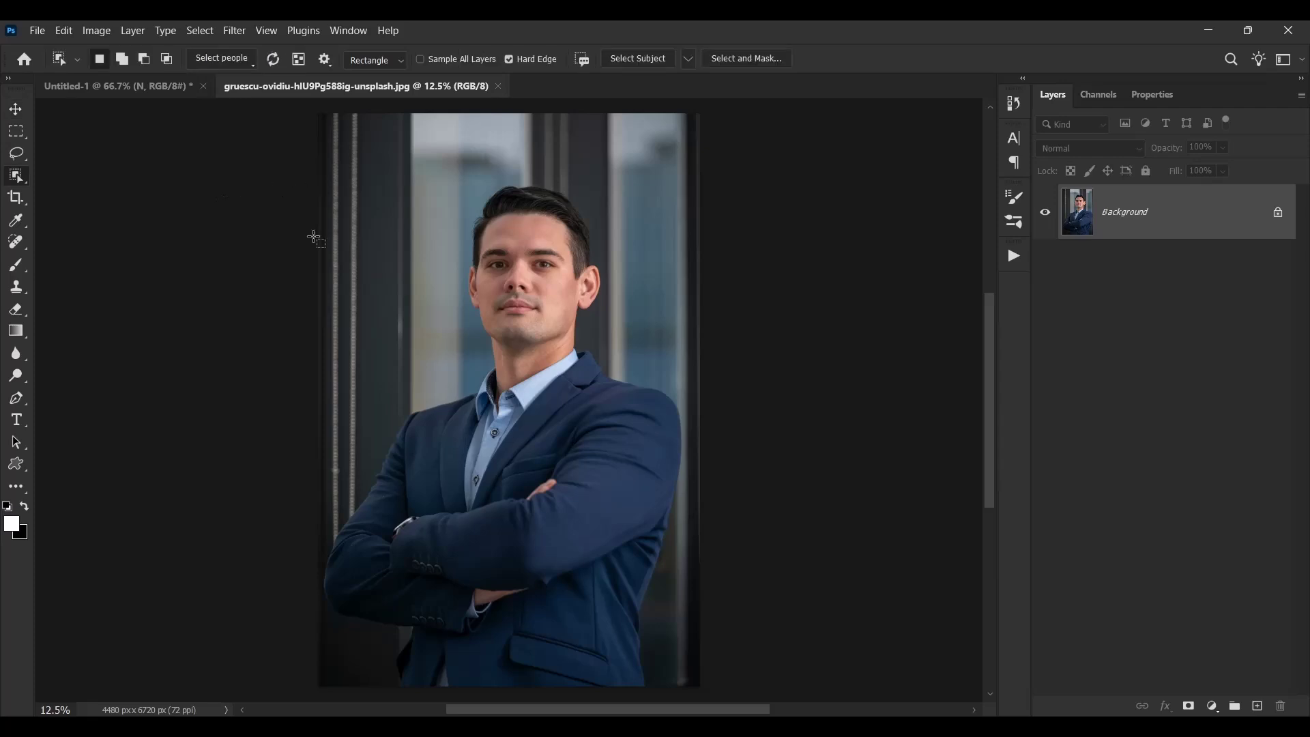
left_click_drag(319, 183, 691, 693)
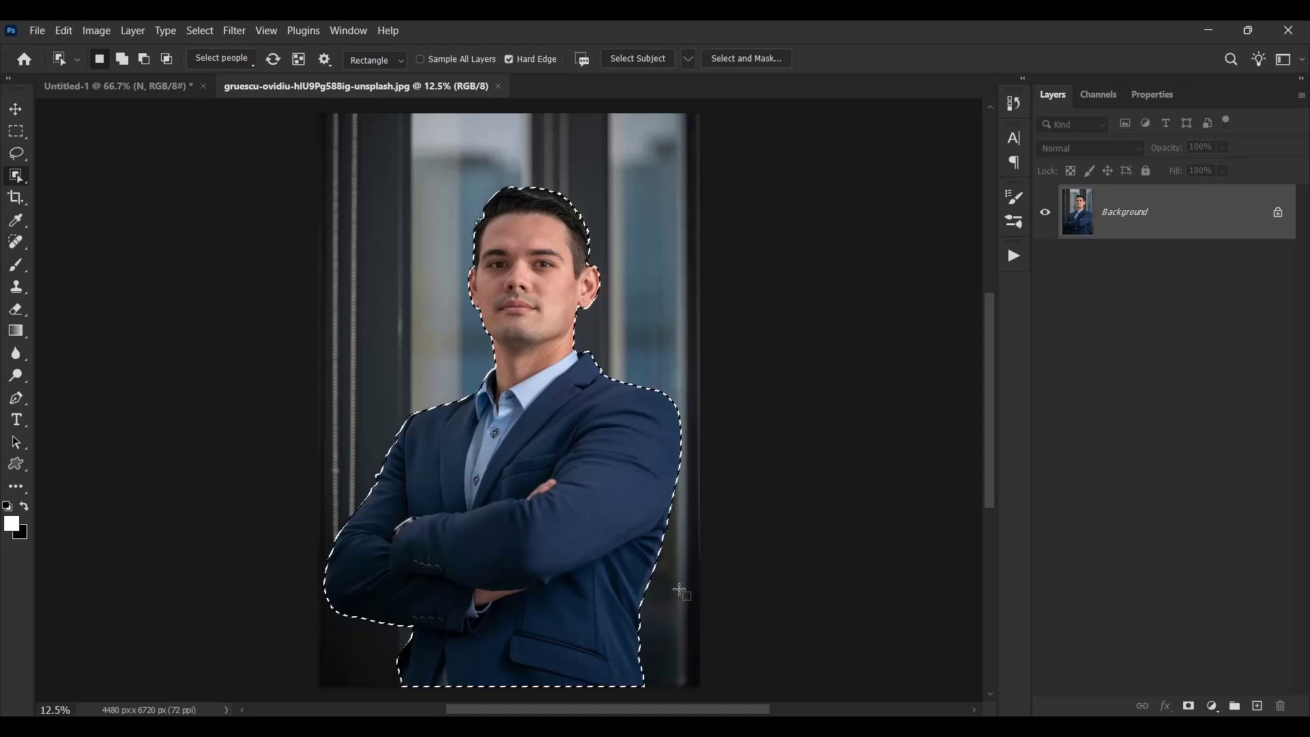
key("ctrl+j")
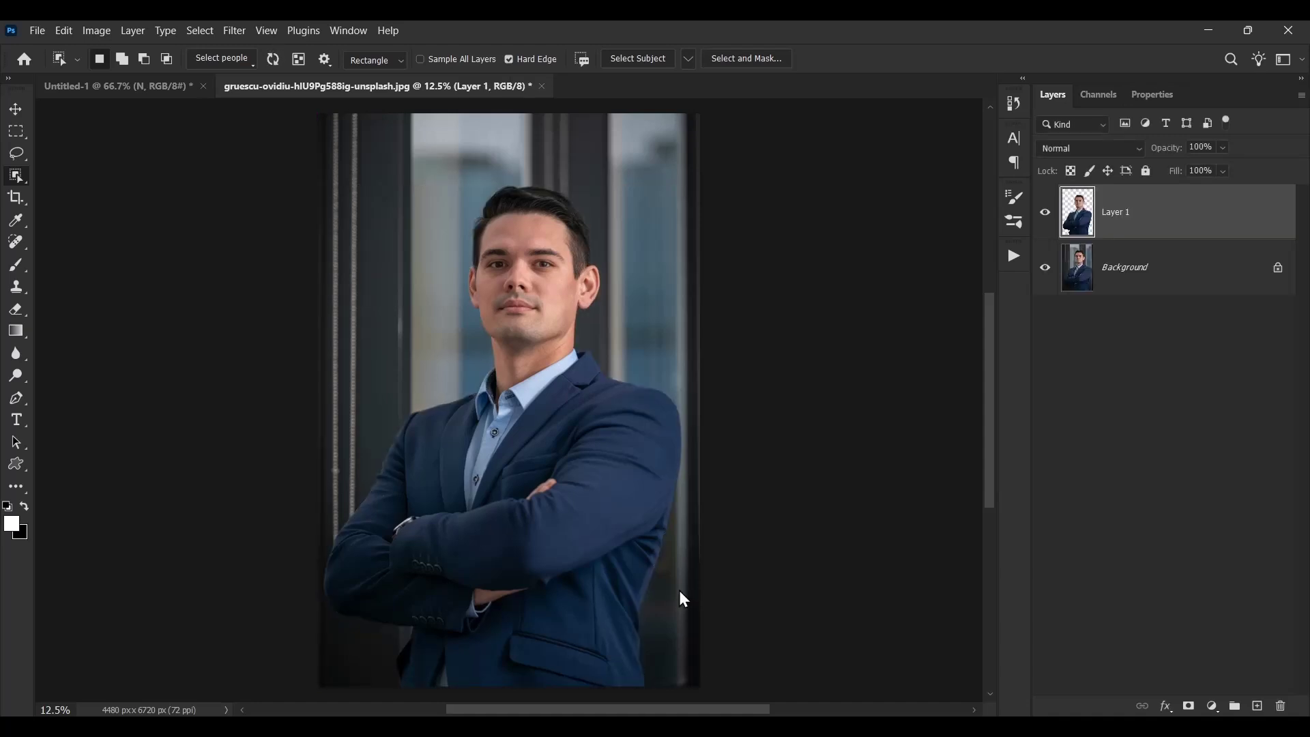
Bring the cut-out man into Untitled-1 below the N copy layer, scale him to 12.05% and position him over the N's first stem and diagonal
left_click(15, 110)
left_click_drag(505, 348, 600, 353)
key("ctrl+t")
key("ctrl+0")
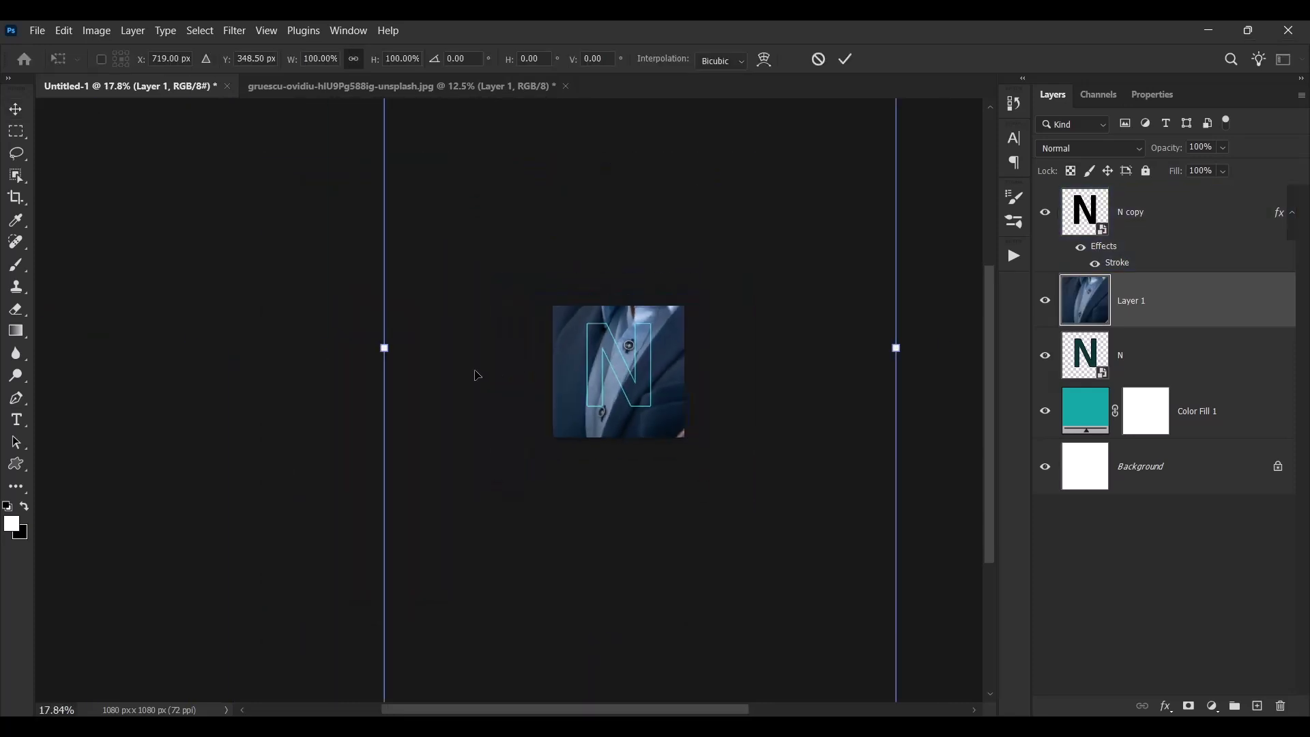
left_click_drag(384, 350, 549, 340)
key("ctrl+0")
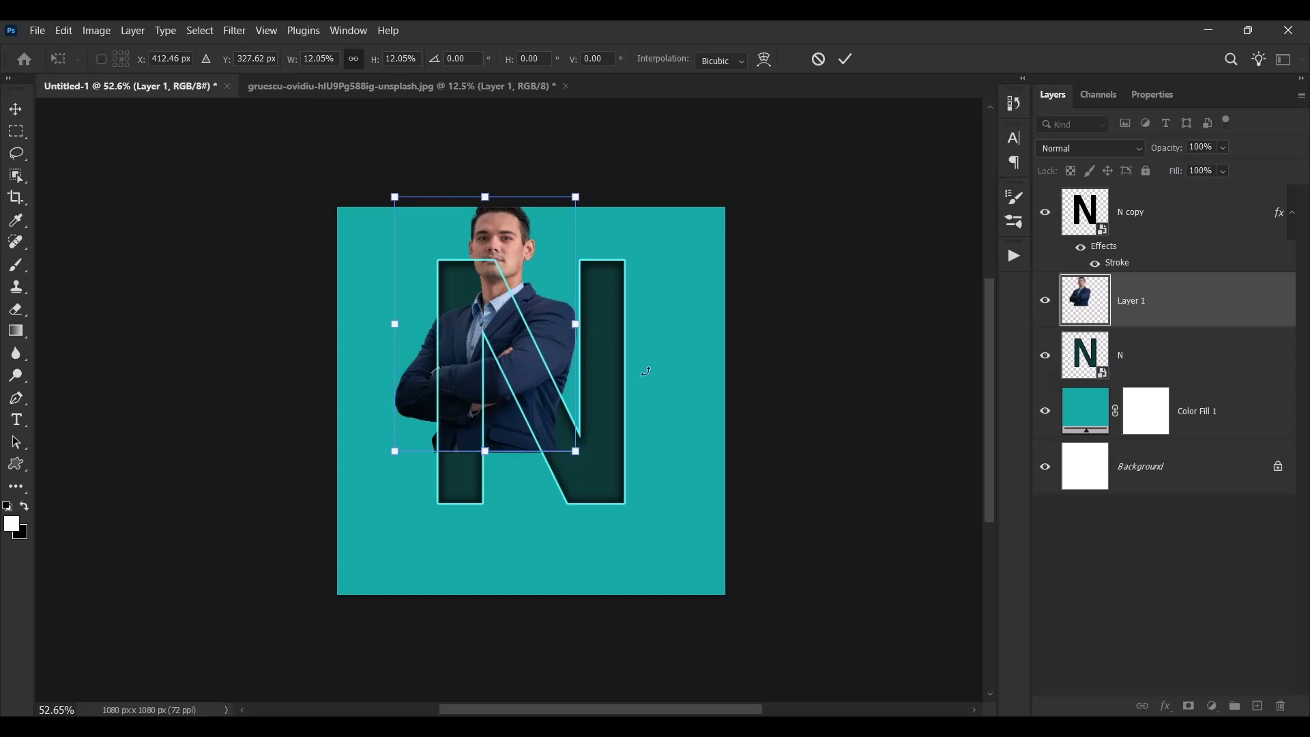
scroll(565, 356, "up", 3)
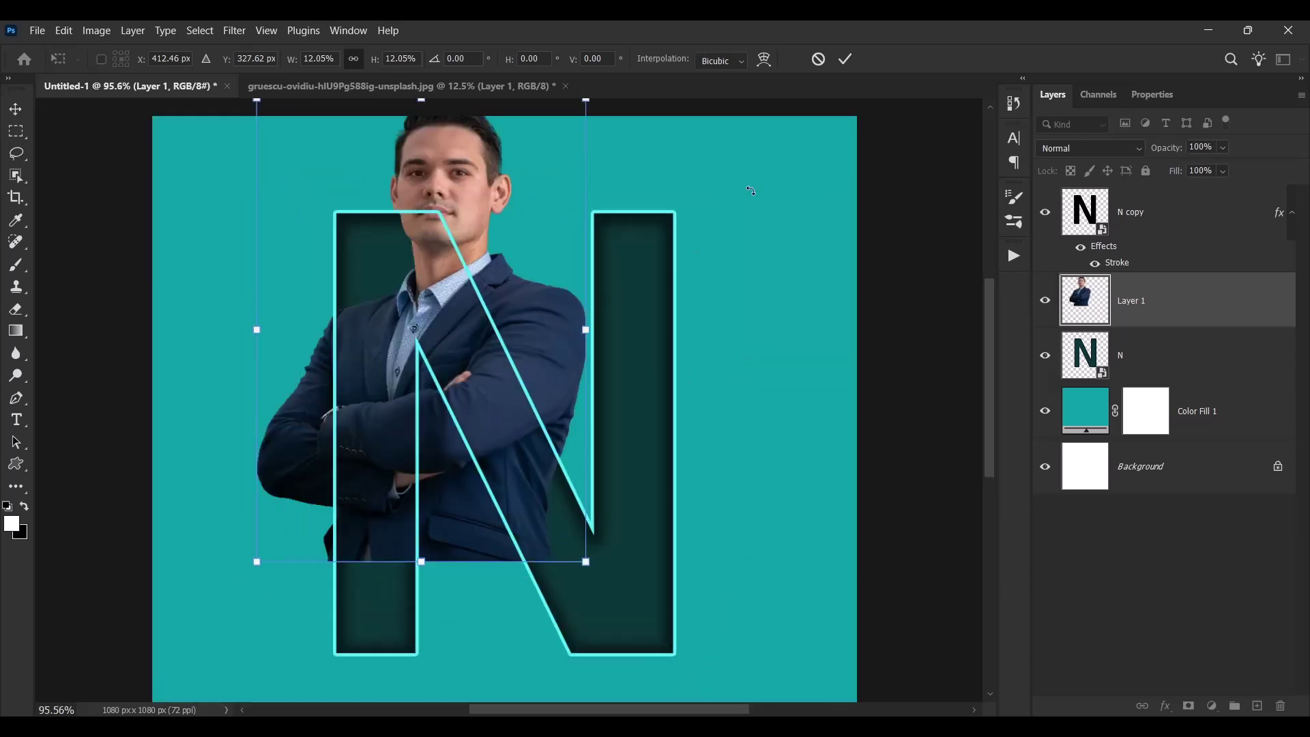
left_click_drag(507, 337, 507, 361)
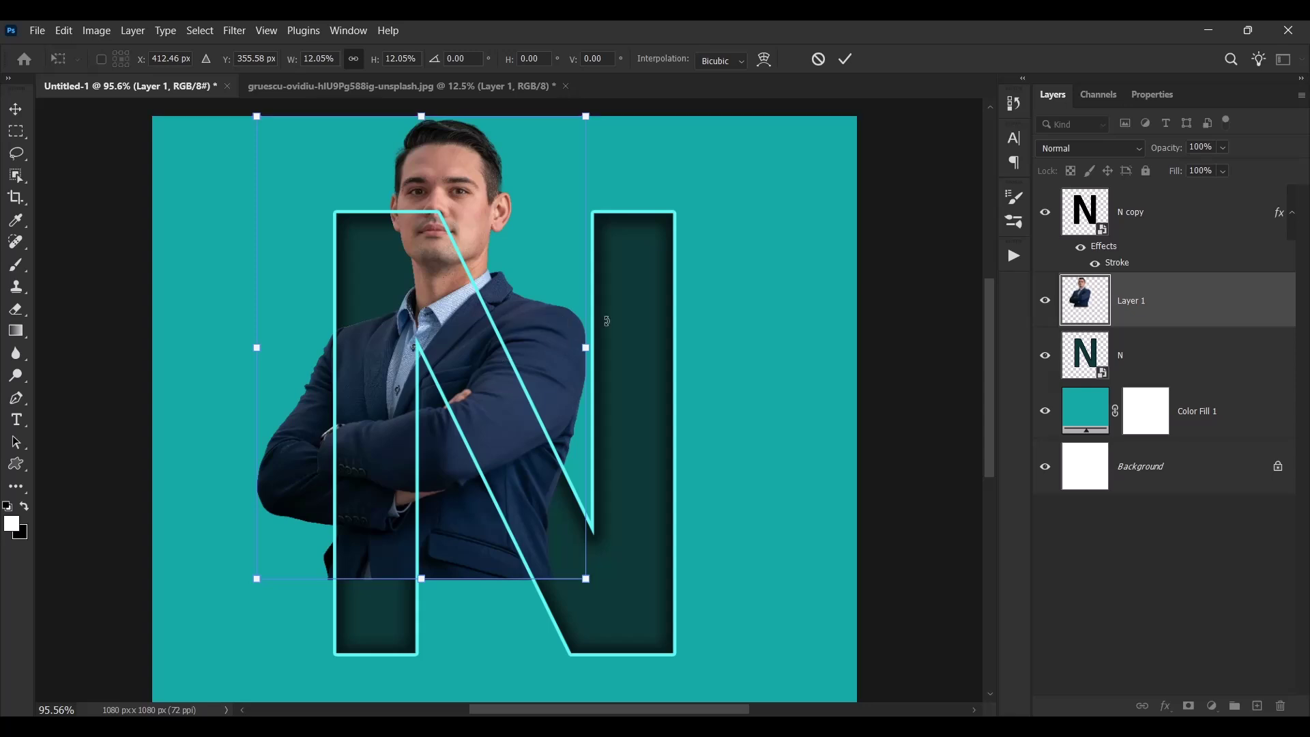
left_click(846, 60)
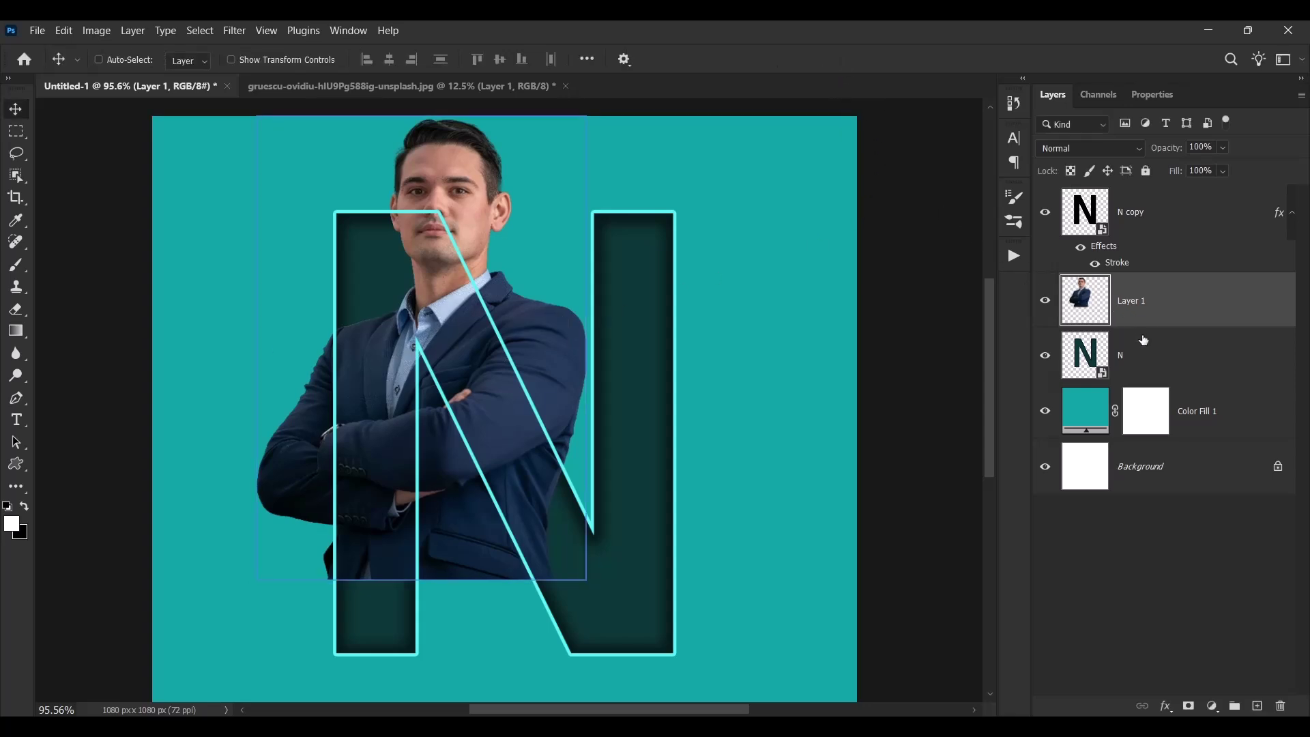
Move the N copy, Layer 1 and N layers together slightly down on the canvas
left_click(1162, 364, "shift")
left_click(1161, 234, "shift")
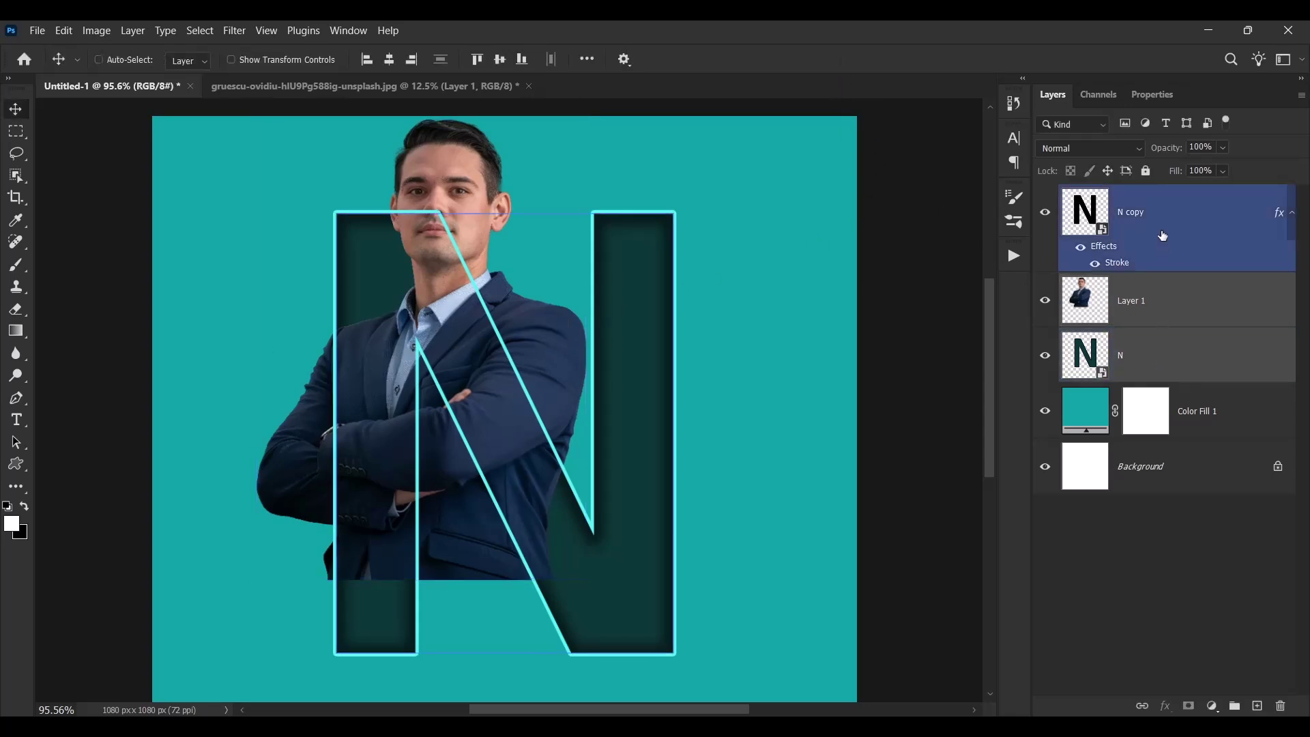
left_click(1177, 362, "shift")
left_click_drag(636, 356, 633, 383)
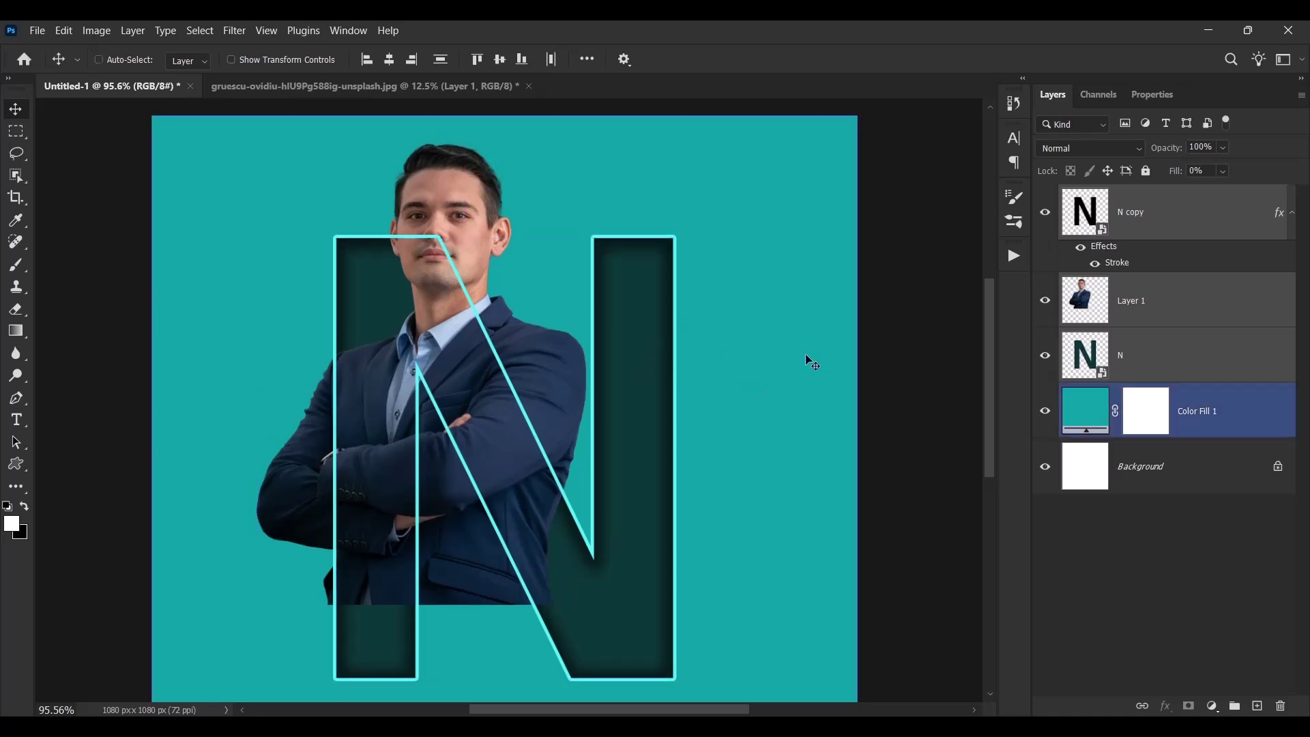
Hide the N copy outline layer and clip the portrait Layer 1 to the N layer
left_click(1157, 305)
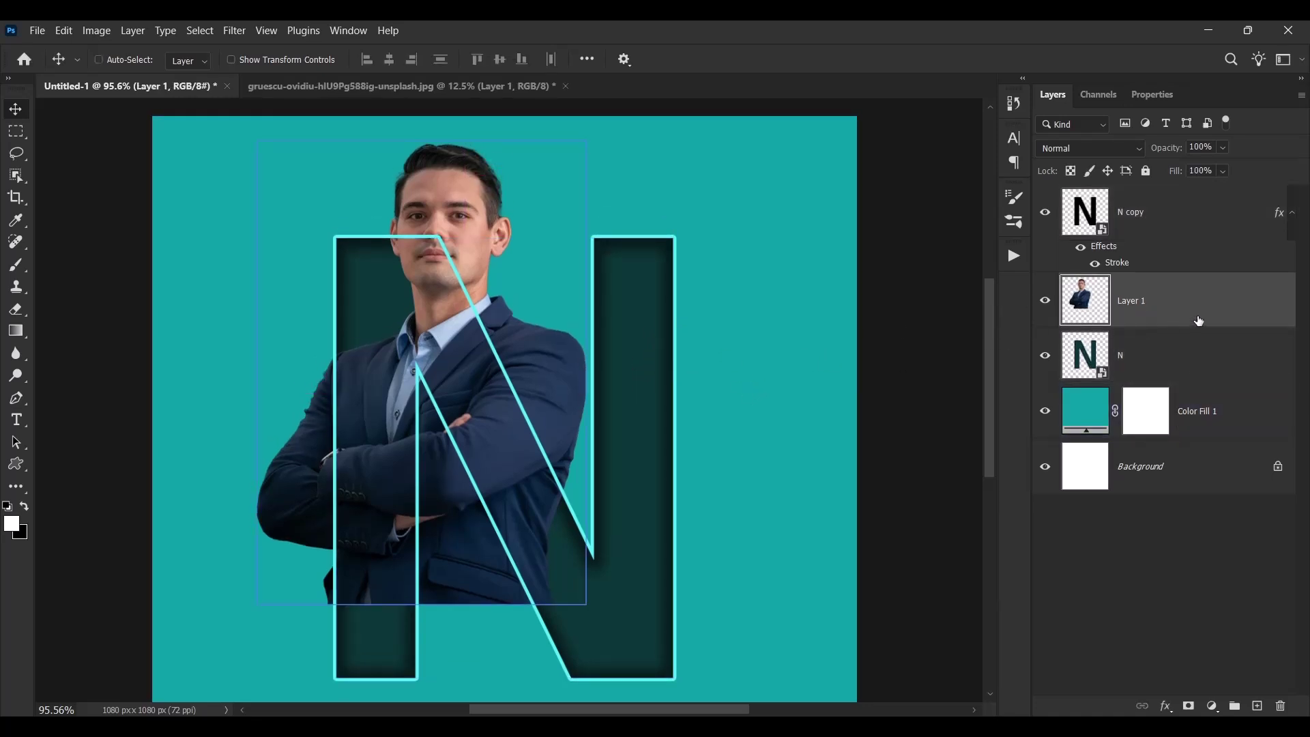
left_click(1045, 212)
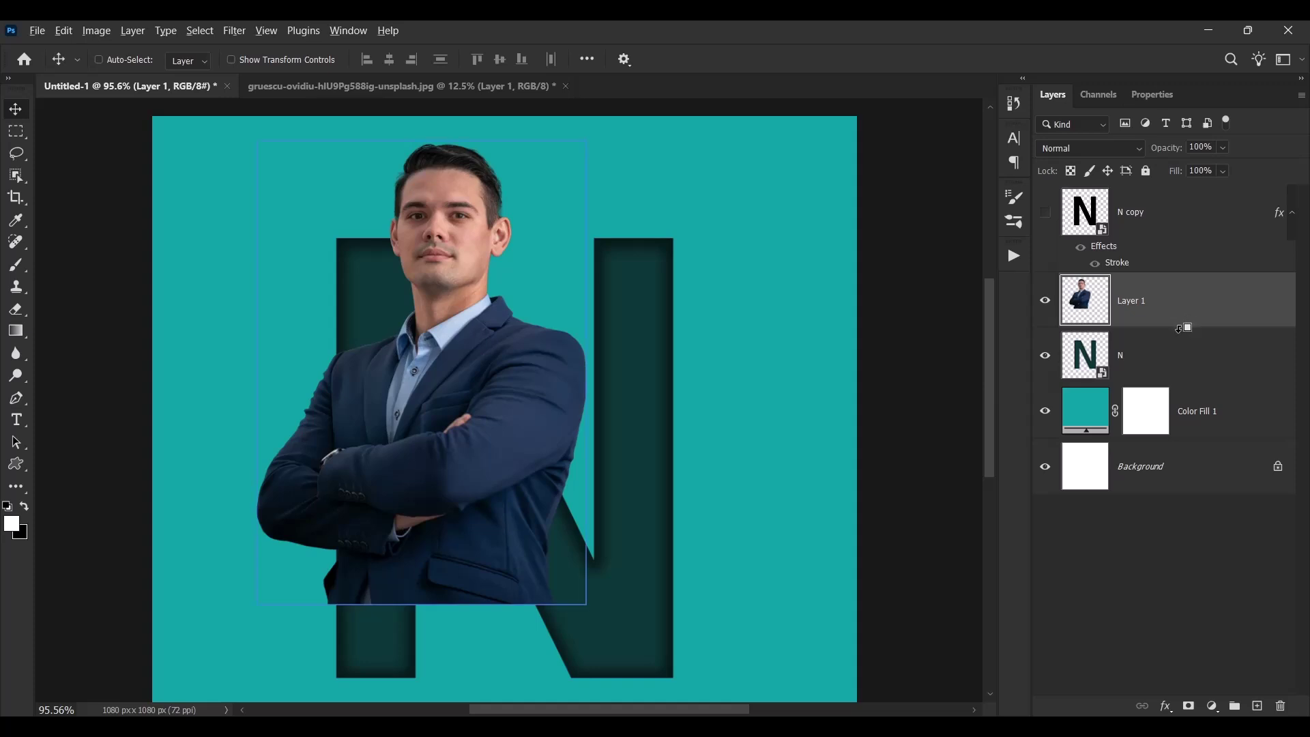
left_click(1184, 328, "alt")
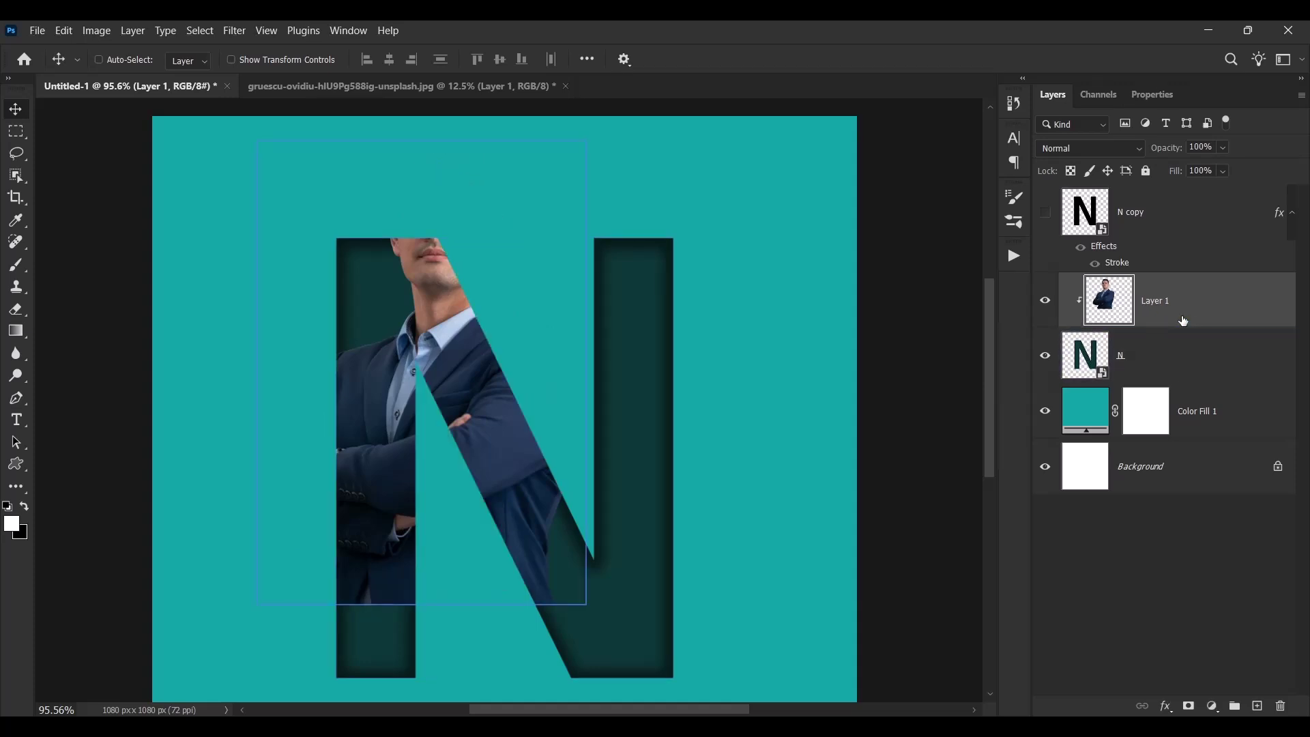
Duplicate the clipped portrait layer and add a black layer mask to the unclipped copy
key("ctrl+j")
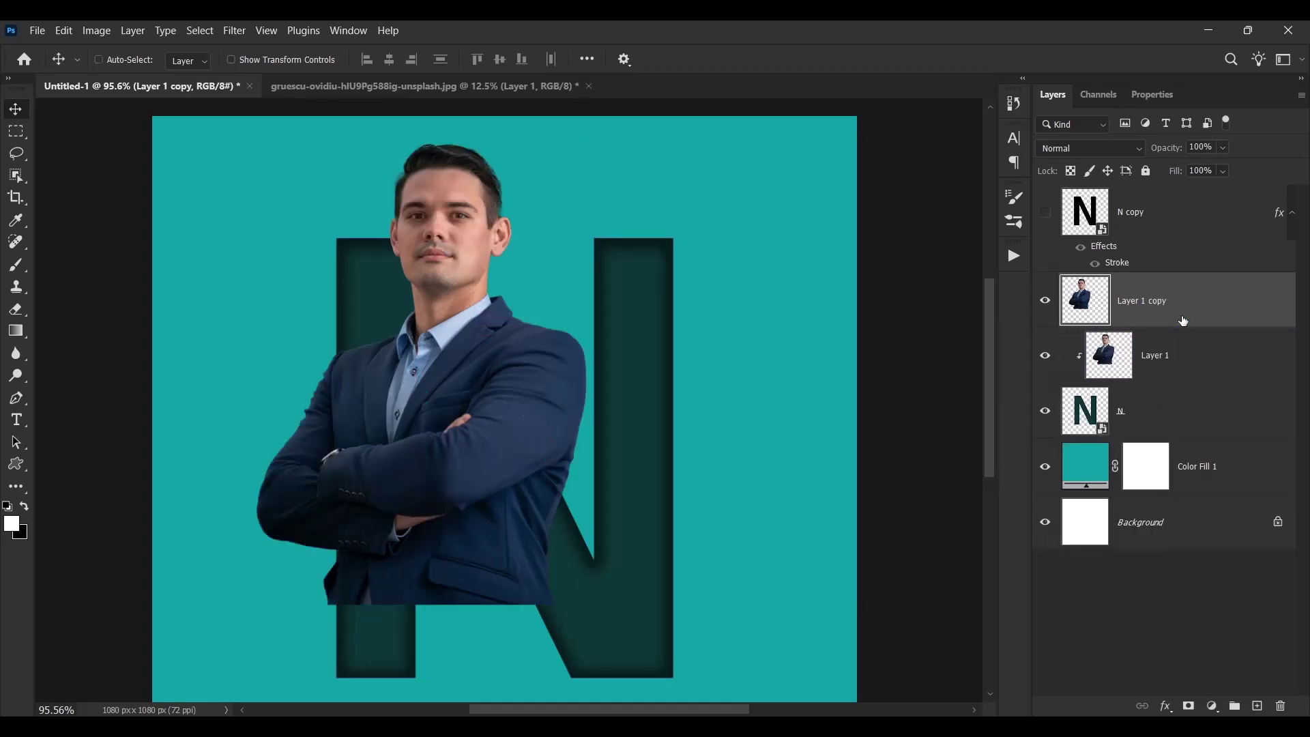
left_click(1189, 707)
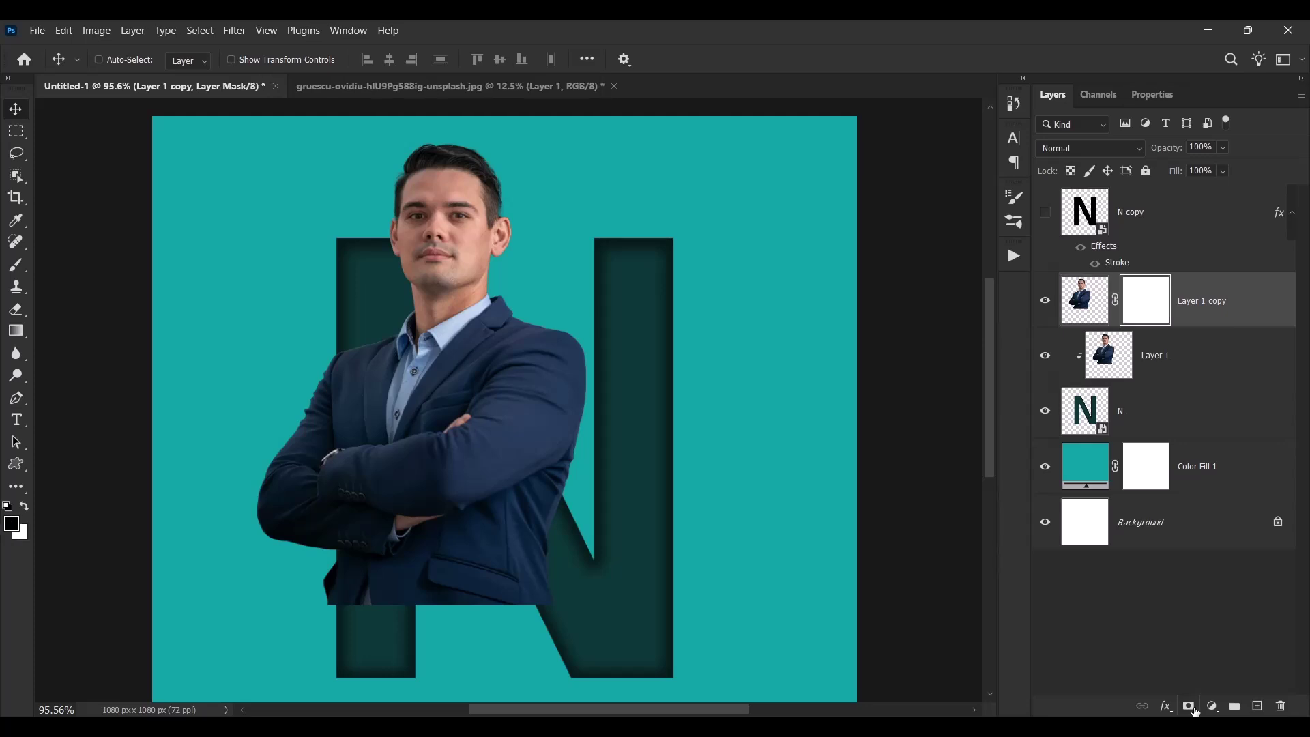
key("ctrl+i")
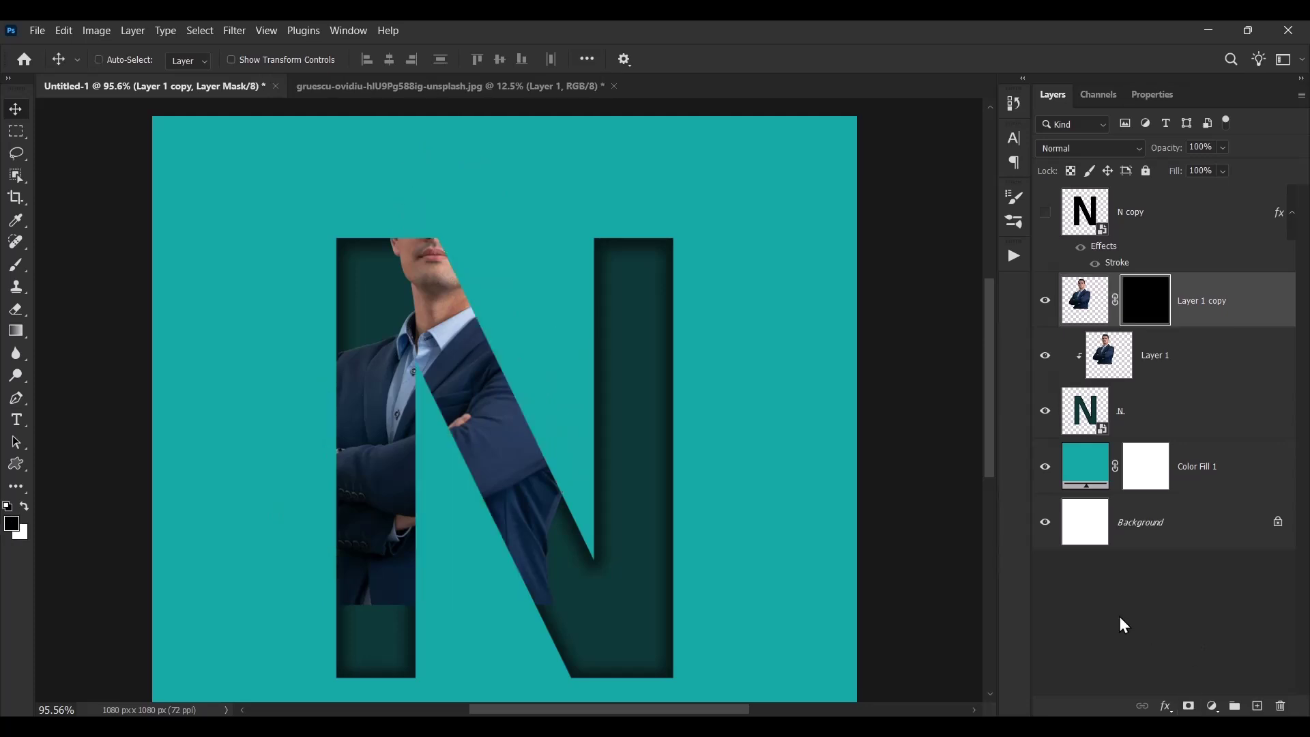
Paint white on the Layer 1 copy mask with a 150 px, 100% hardness brush to reveal the man's head, shoulder and upper arm outside the N
left_click(18, 266)
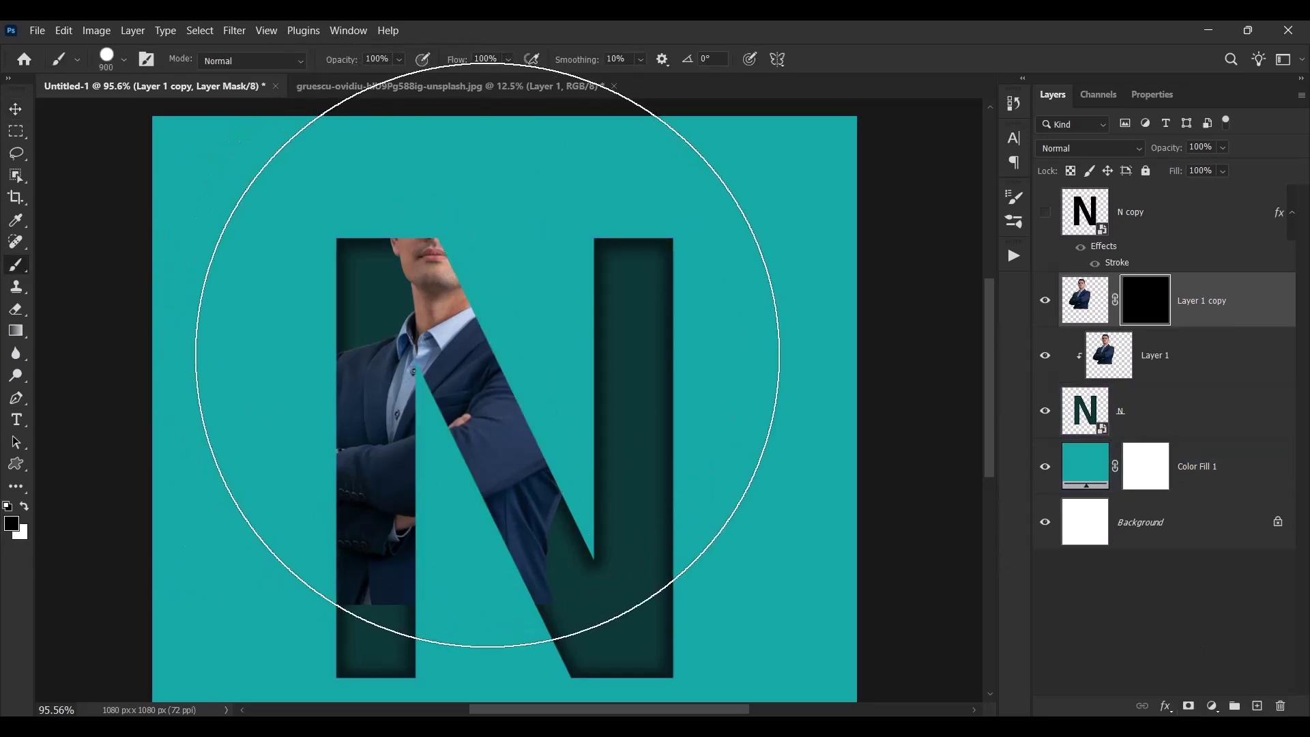
key("bracketleft")
key("bracketleft")
key("bracketleft")
key("bracketleft")
key("bracketleft")
key("bracketleft")
key("bracketleft")
key("bracketleft")
key("bracketleft")
key("bracketleft")
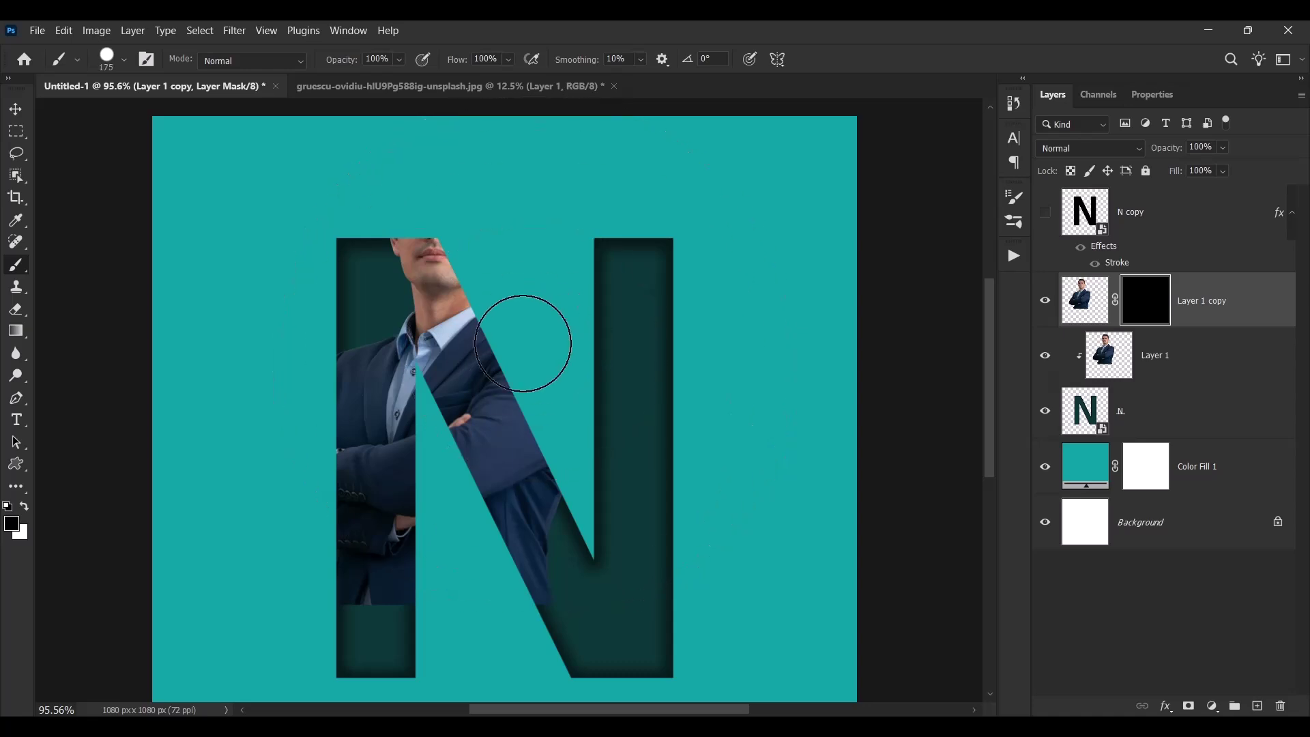
left_click(27, 507)
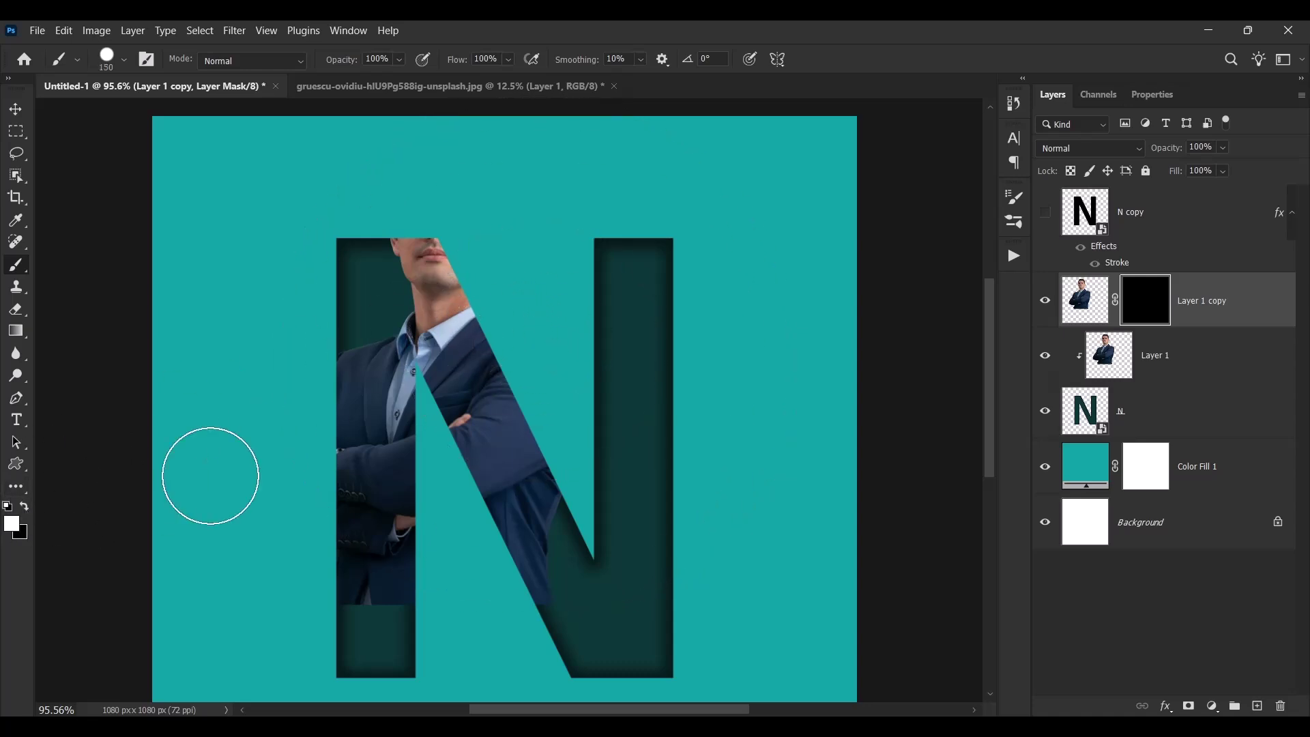
right_click(498, 321)
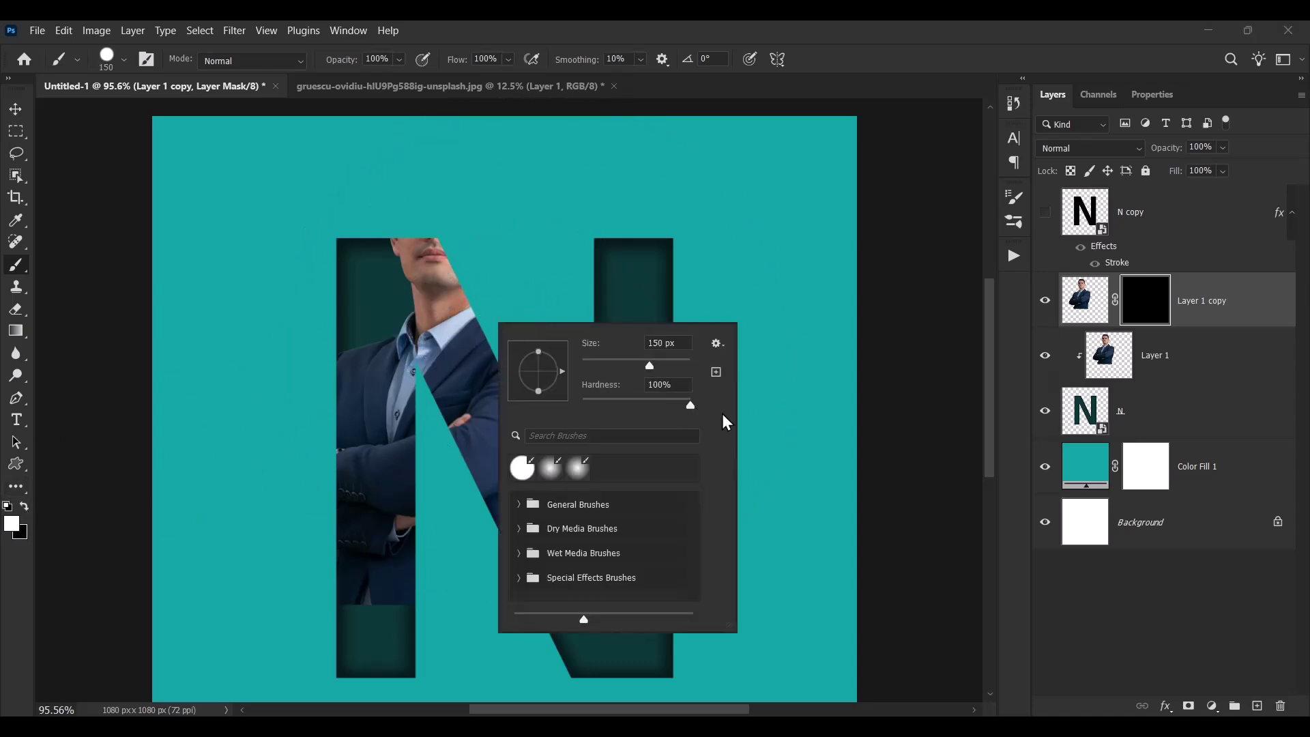
mouse_move(447, 293)
left_mouse_down()
mouse_move(439, 248)
mouse_move(403, 211)
mouse_move(453, 164)
mouse_move(503, 293)
mouse_move(509, 365)
mouse_move(573, 512)
mouse_move(573, 342)
left_mouse_up()
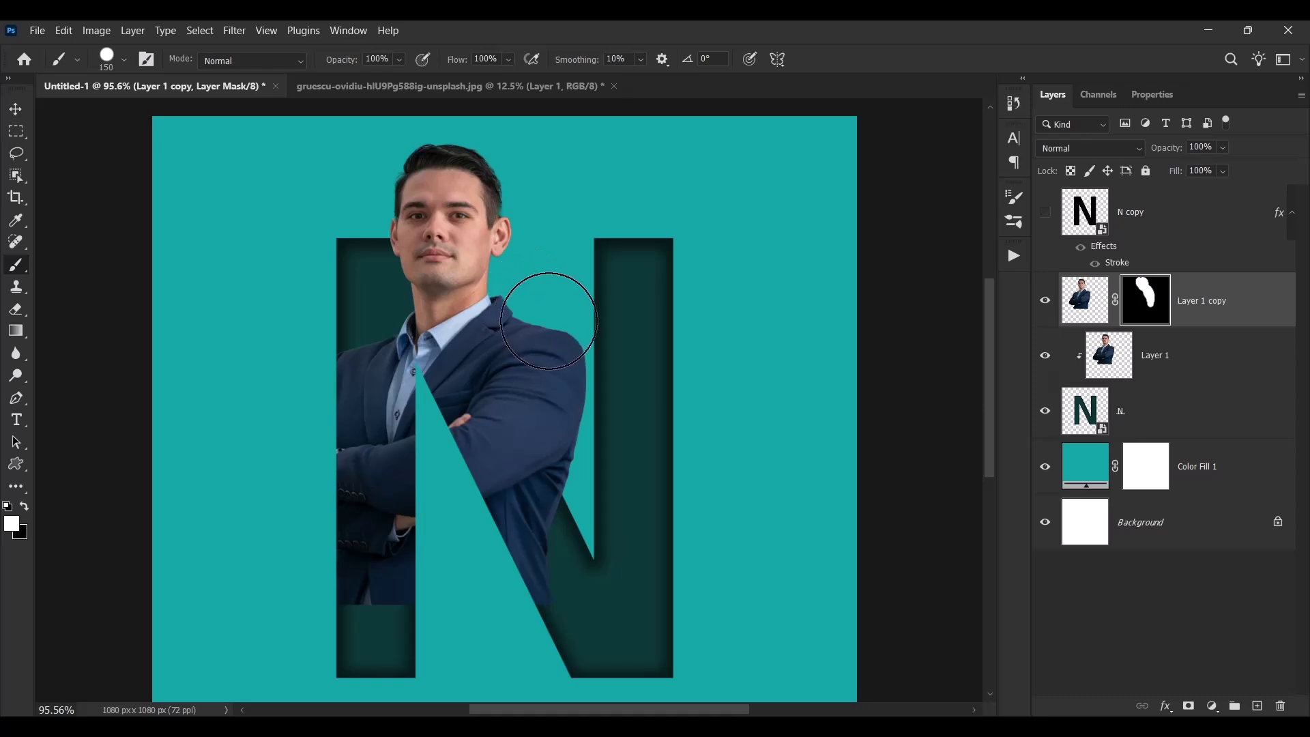
Move Layer 1 and Layer 1 copy together slightly upward relative to the letter N
left_click(1160, 357)
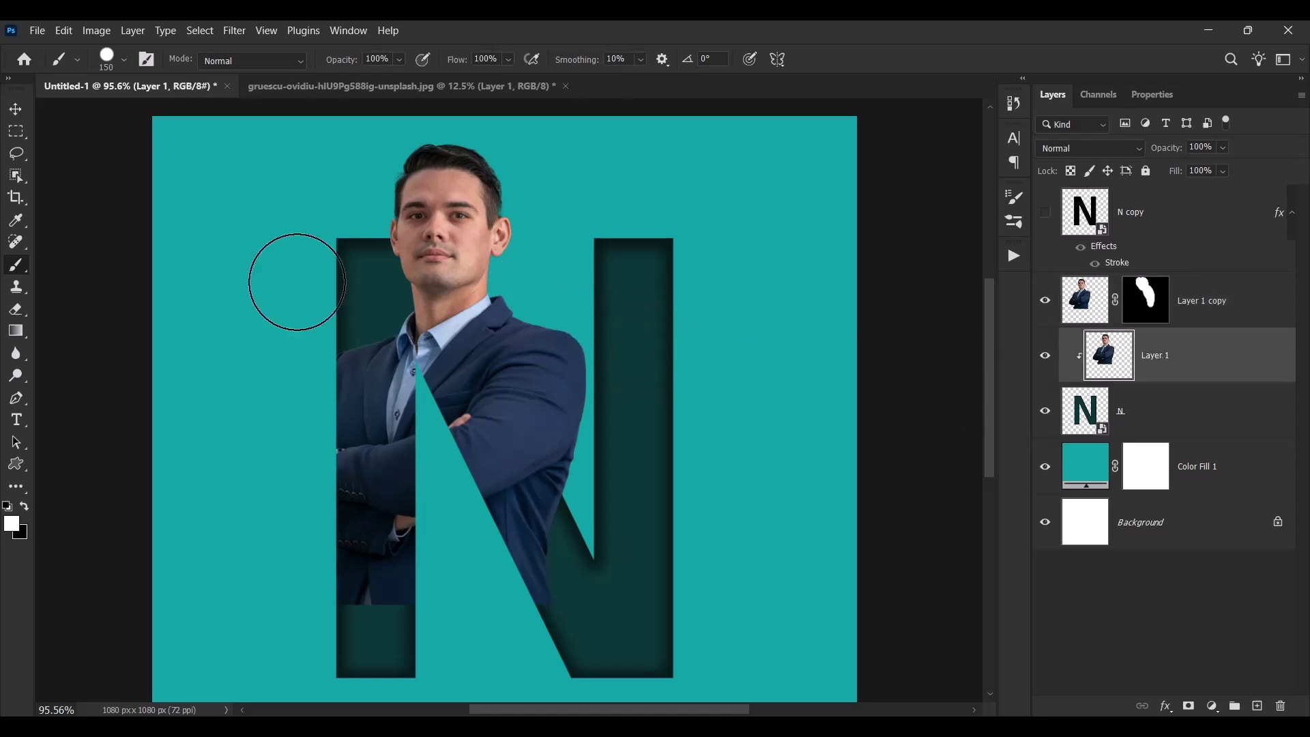
left_click(1199, 323, "shift")
key("v")
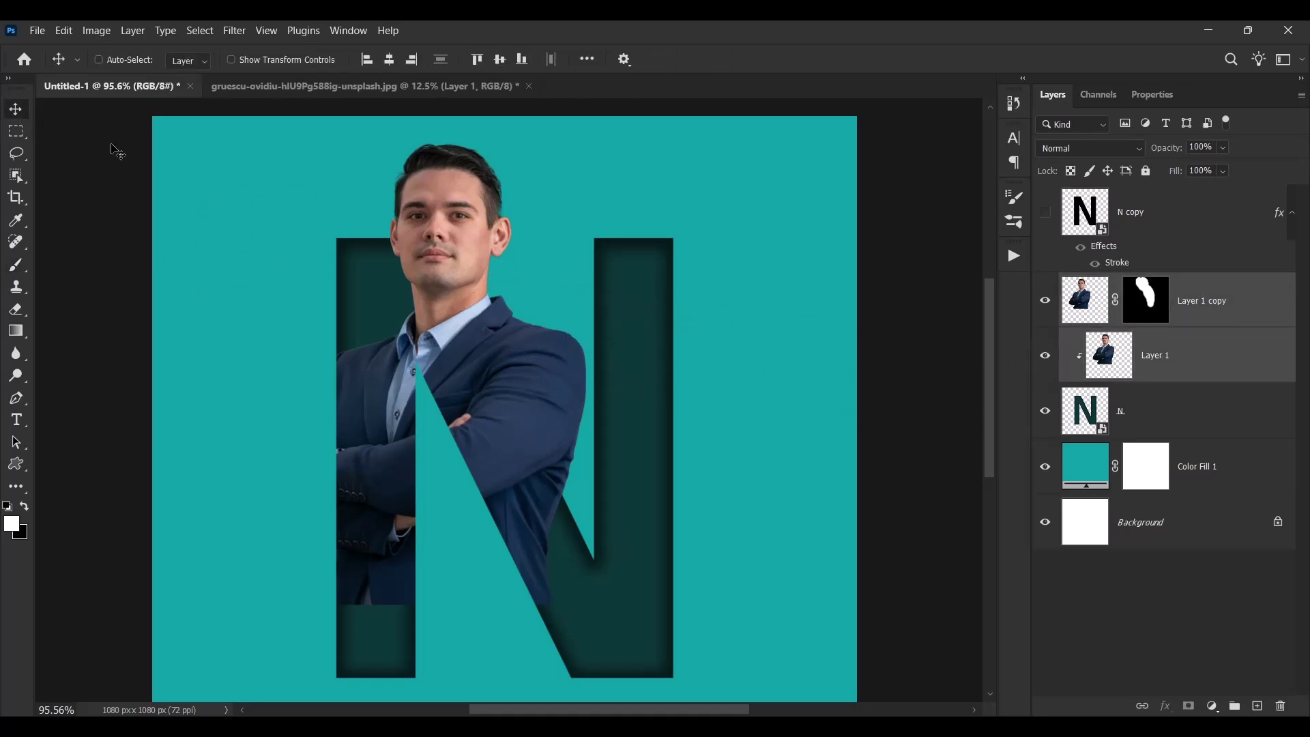
left_click_drag(461, 336, 542, 318)
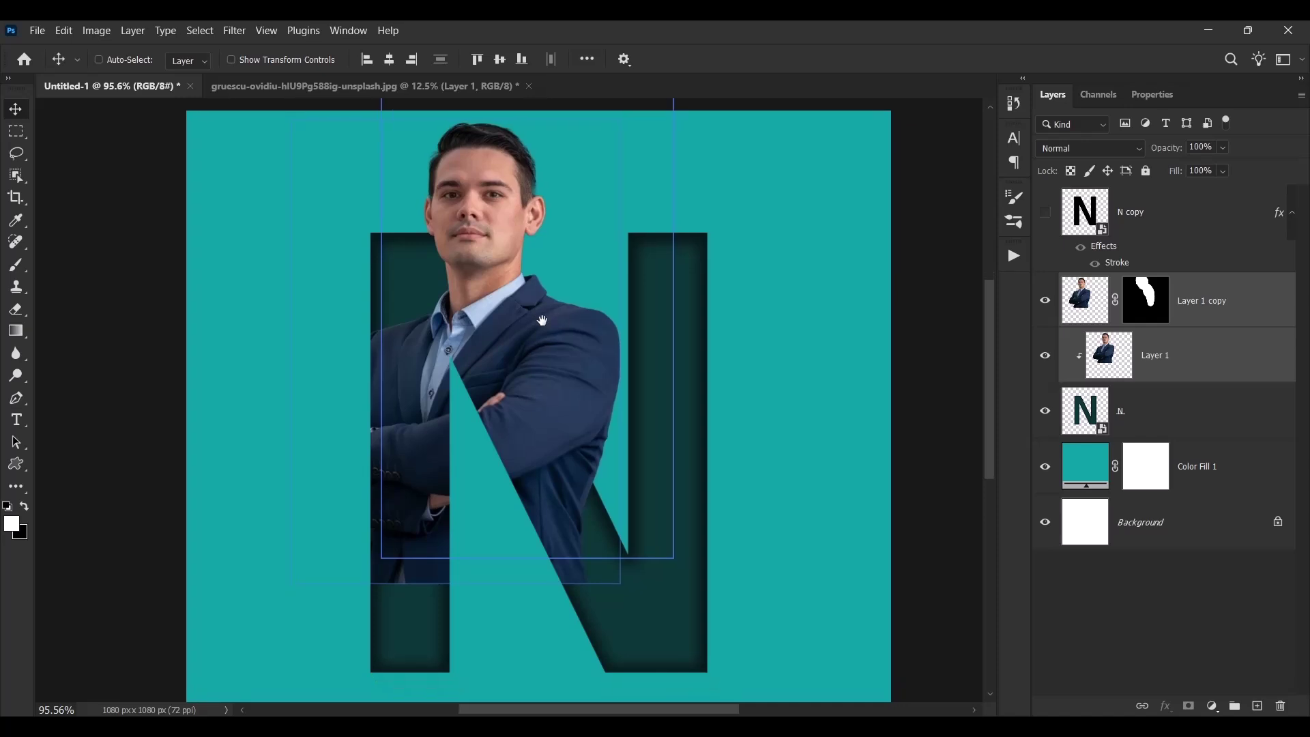
Show the N copy outline layer again and convert it to a smart object
left_click(1121, 203)
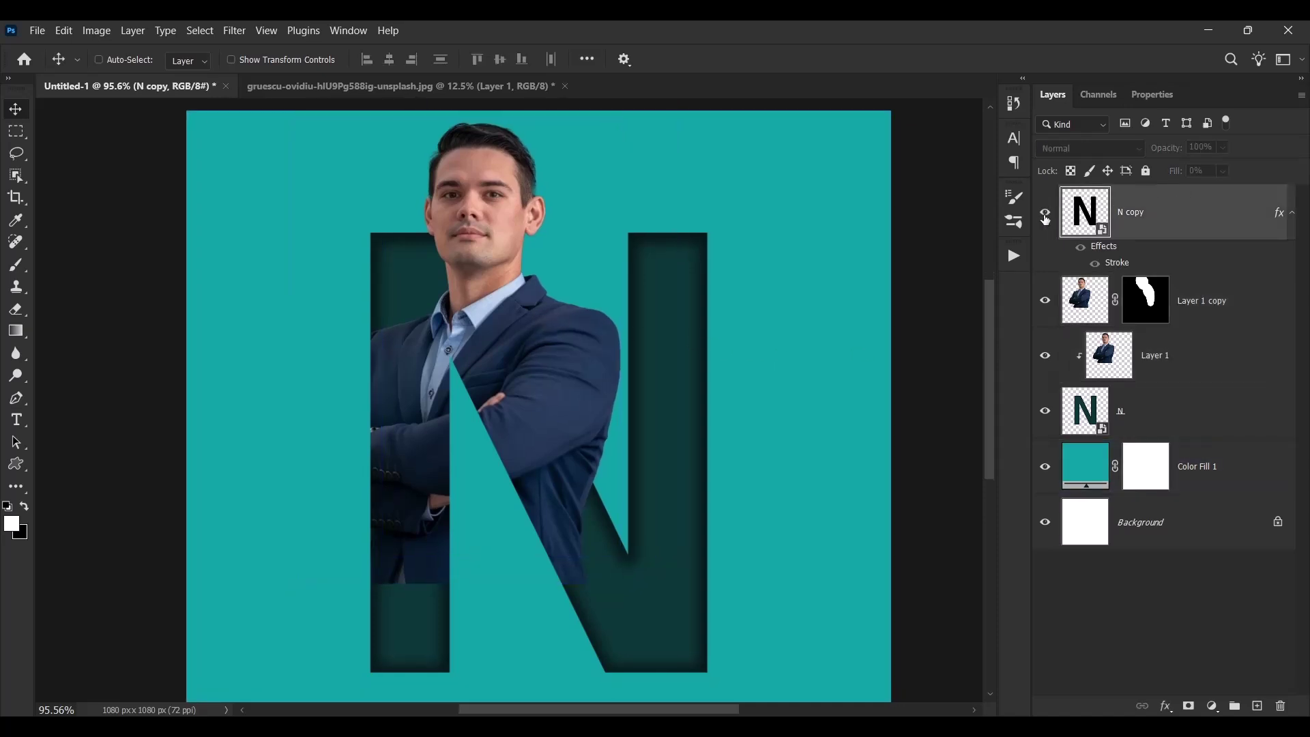
right_click(1180, 230)
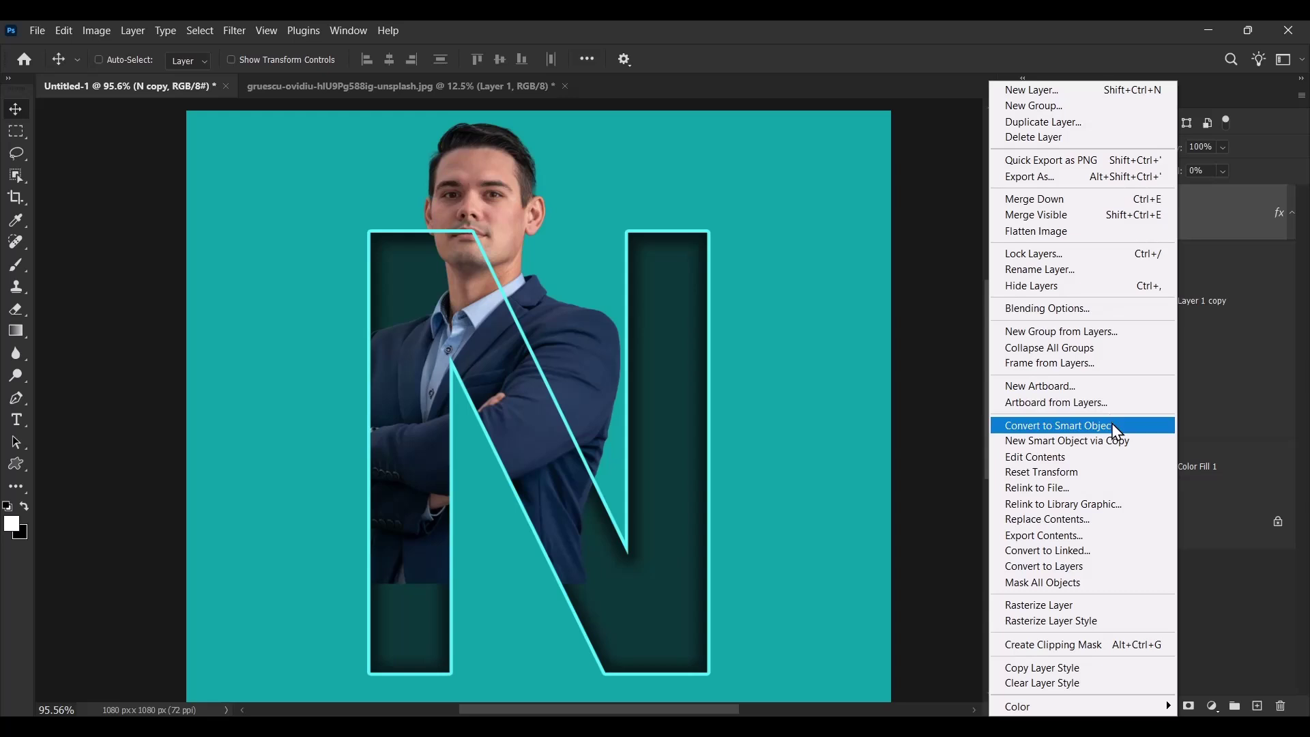
left_click(1117, 425)
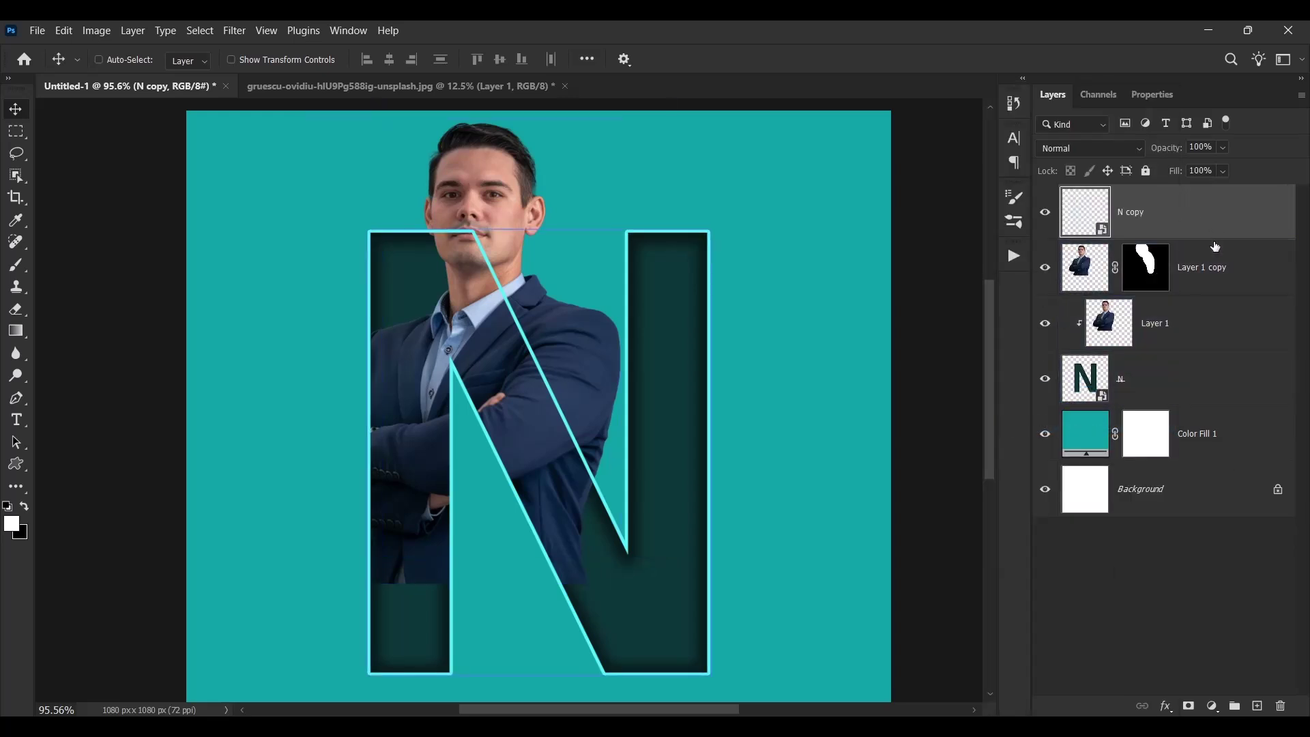
Add a black mask to the N copy layer and paint white with a soft 150 px brush to reveal the outline below the man's shirt
left_click(1188, 705)
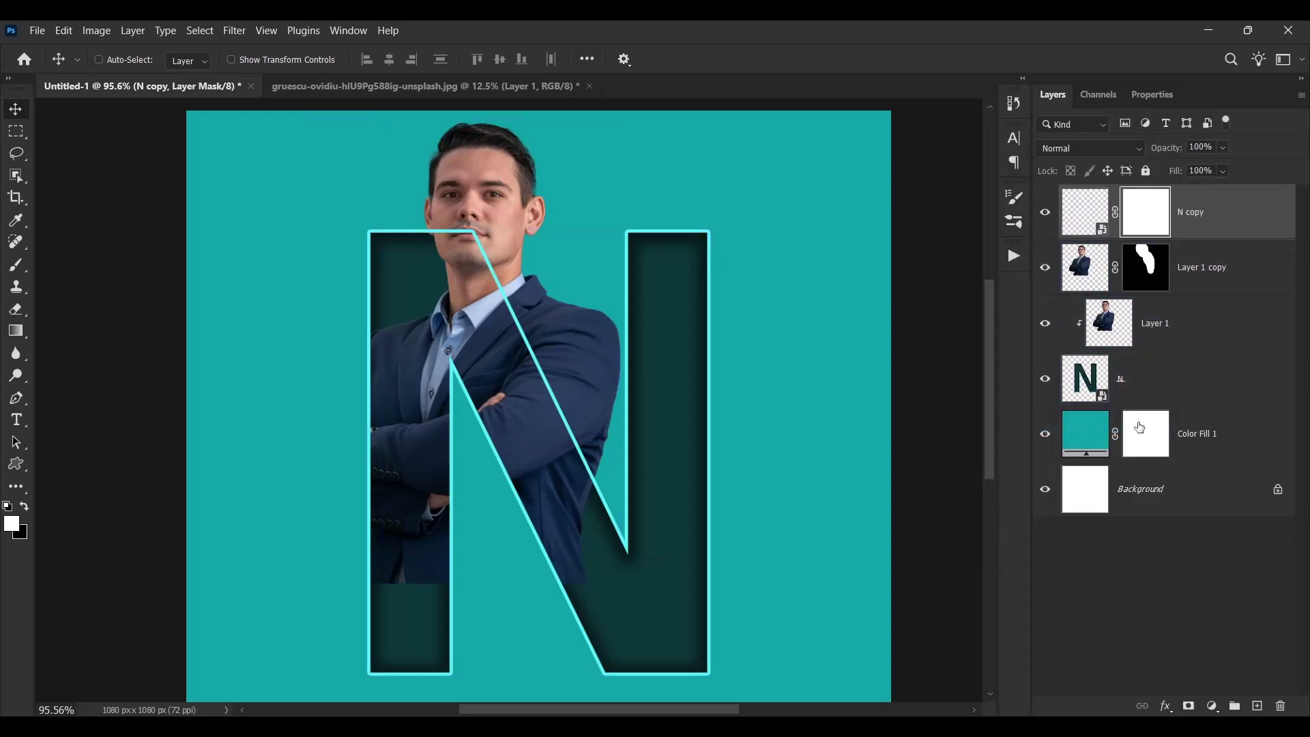
key("ctrl+i")
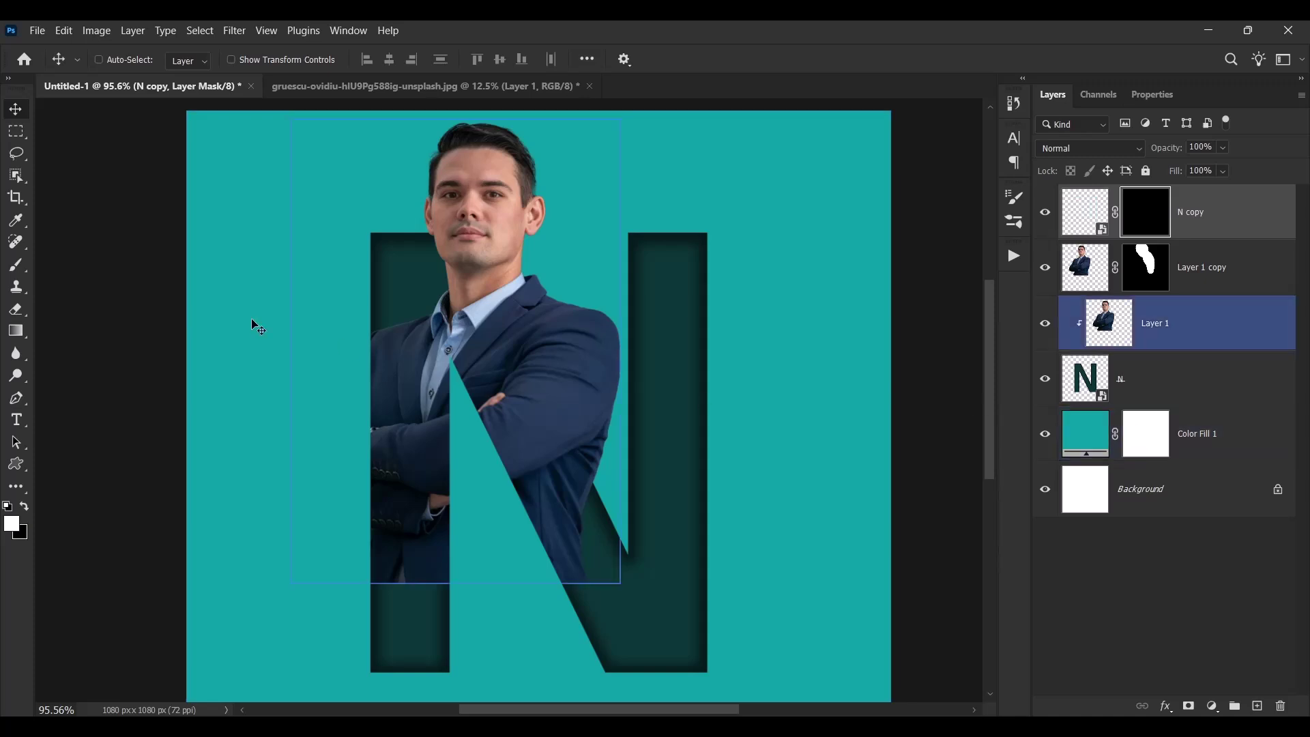
left_click(18, 266)
right_click(470, 319)
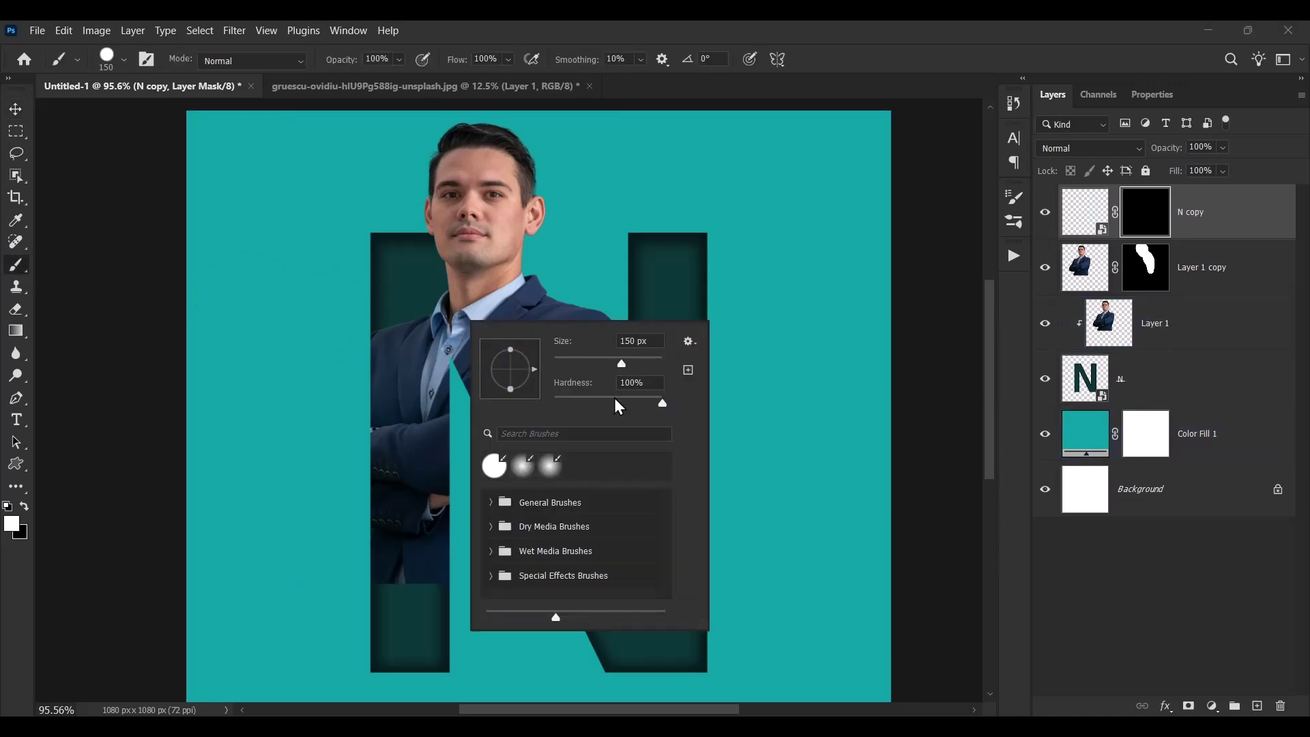
left_click_drag(614, 400, 503, 402)
mouse_move(441, 314)
left_mouse_down()
mouse_move(450, 459)
mouse_move(454, 424)
left_mouse_up()
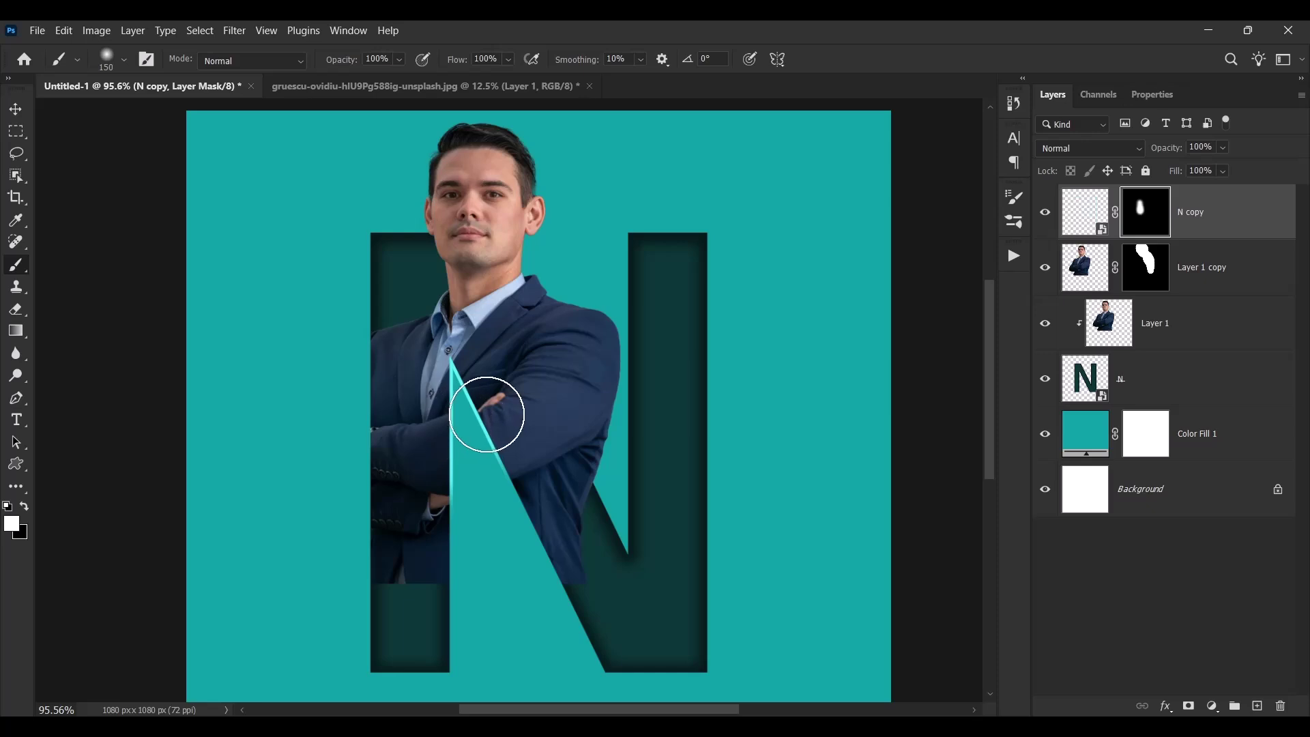
left_click_drag(484, 410, 544, 576)
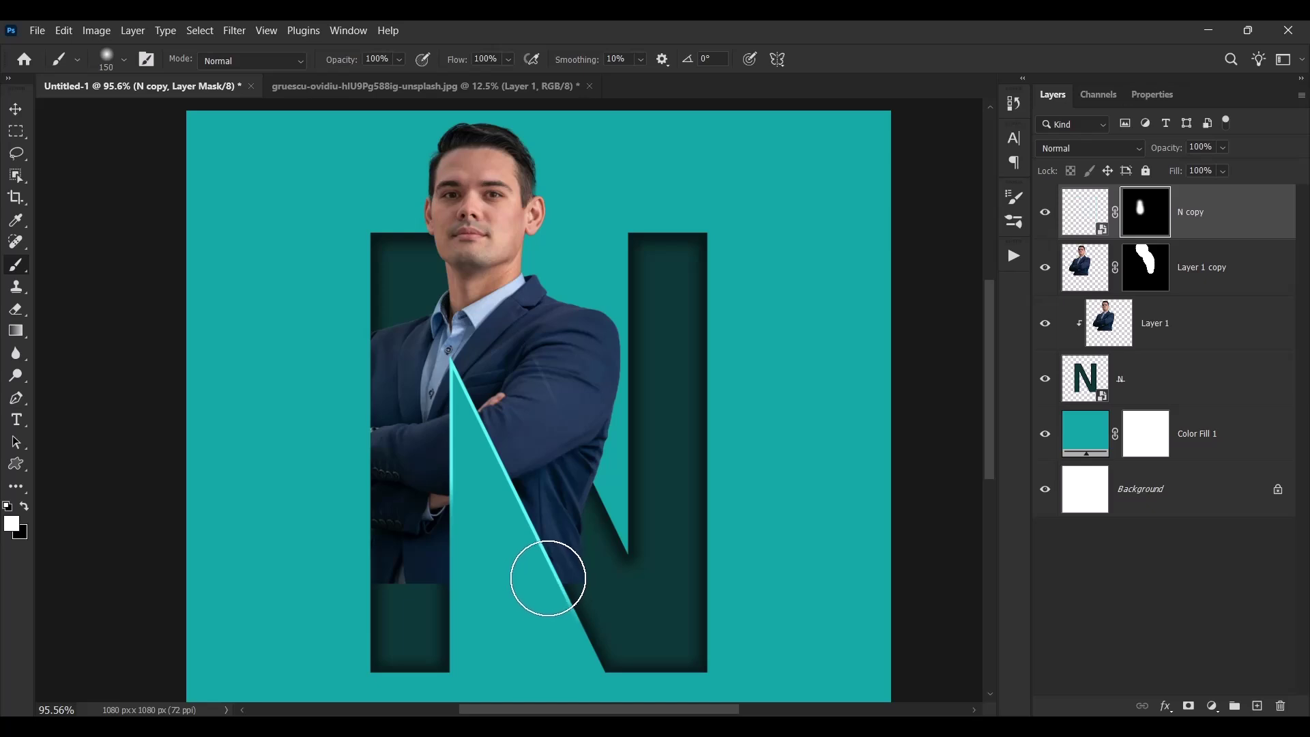
mouse_move(464, 411)
left_mouse_down()
mouse_move(466, 570)
mouse_move(462, 535)
left_mouse_up()
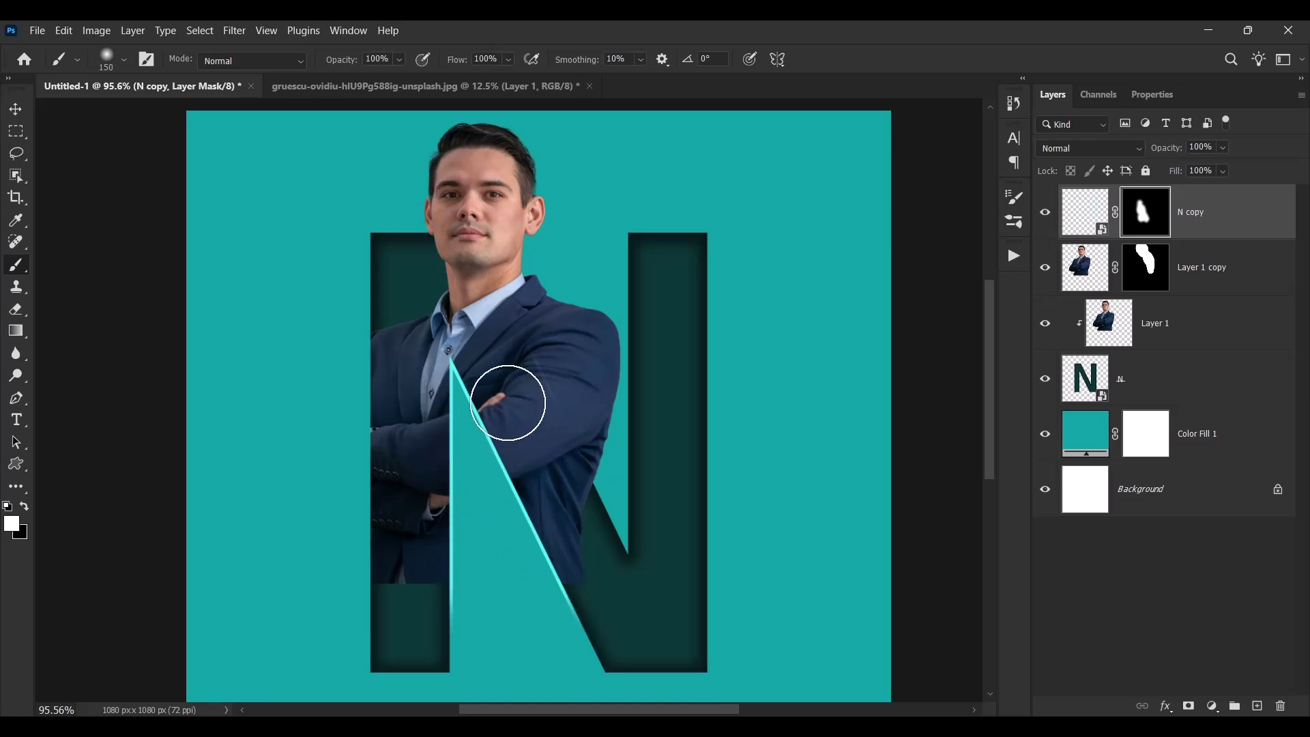
Paint white on the N copy mask to reveal the outline along the N's outer left edge and the right stem's inner edge
mouse_move(398, 439)
left_mouse_down()
mouse_move(355, 576)
mouse_move(349, 470)
mouse_move(337, 485)
mouse_move(360, 309)
mouse_move(348, 368)
left_mouse_up()
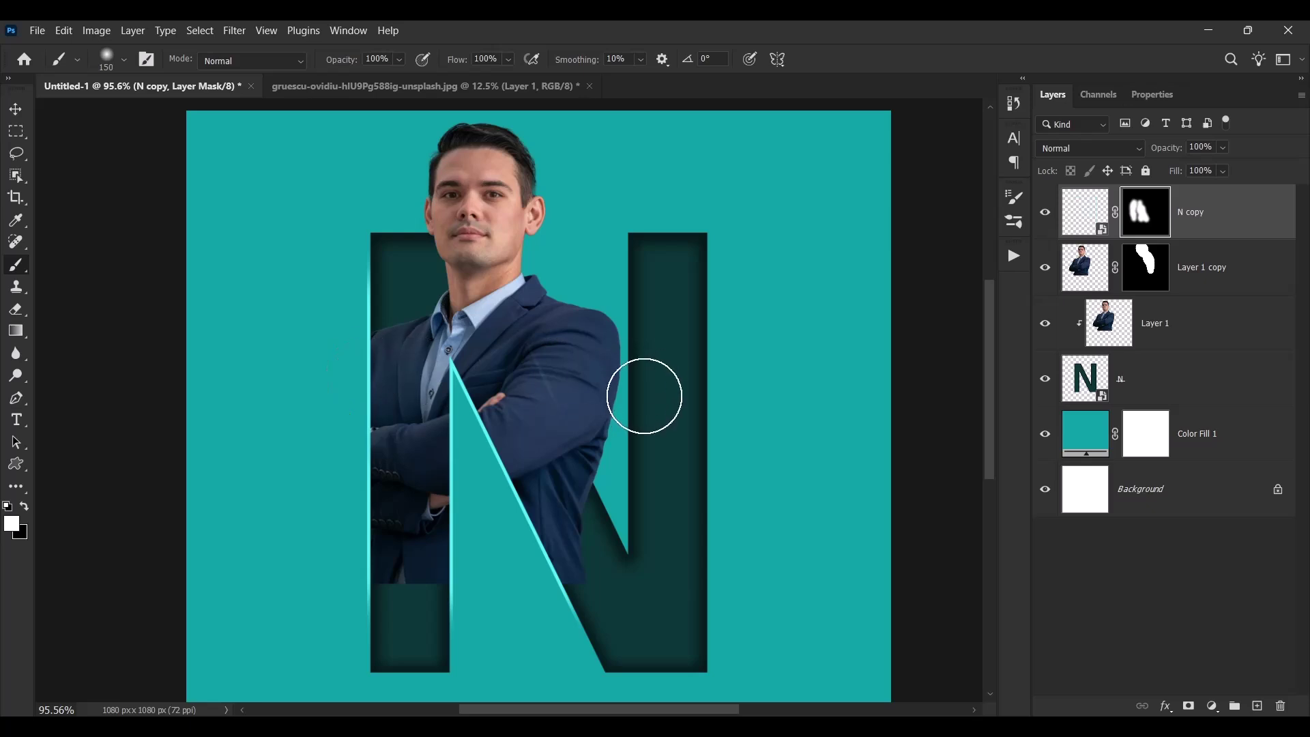
mouse_move(661, 395)
left_mouse_down()
mouse_move(618, 501)
mouse_move(585, 478)
mouse_move(625, 521)
mouse_move(622, 359)
mouse_move(641, 307)
left_mouse_up()
Paint black on the N copy mask with a hard brush to hide the outline over the sleeve, and fade its end with a soft 45 px brush
scroll(585, 400, "up", 3)
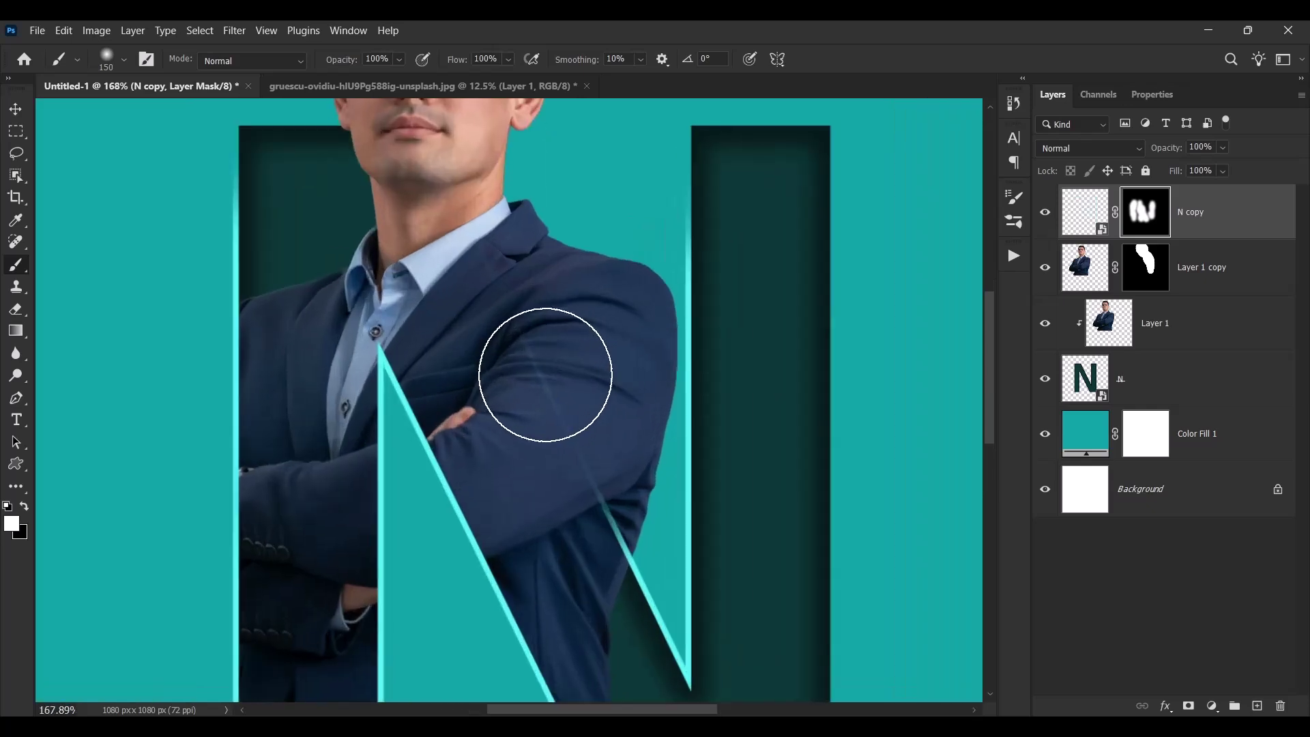
right_click(552, 377)
mouse_move(481, 213)
left_mouse_down()
mouse_move(510, 284)
mouse_move(497, 248)
left_mouse_up()
key("x")
key("bracketleft")
key("bracketleft")
key("bracketleft")
key("bracketleft")
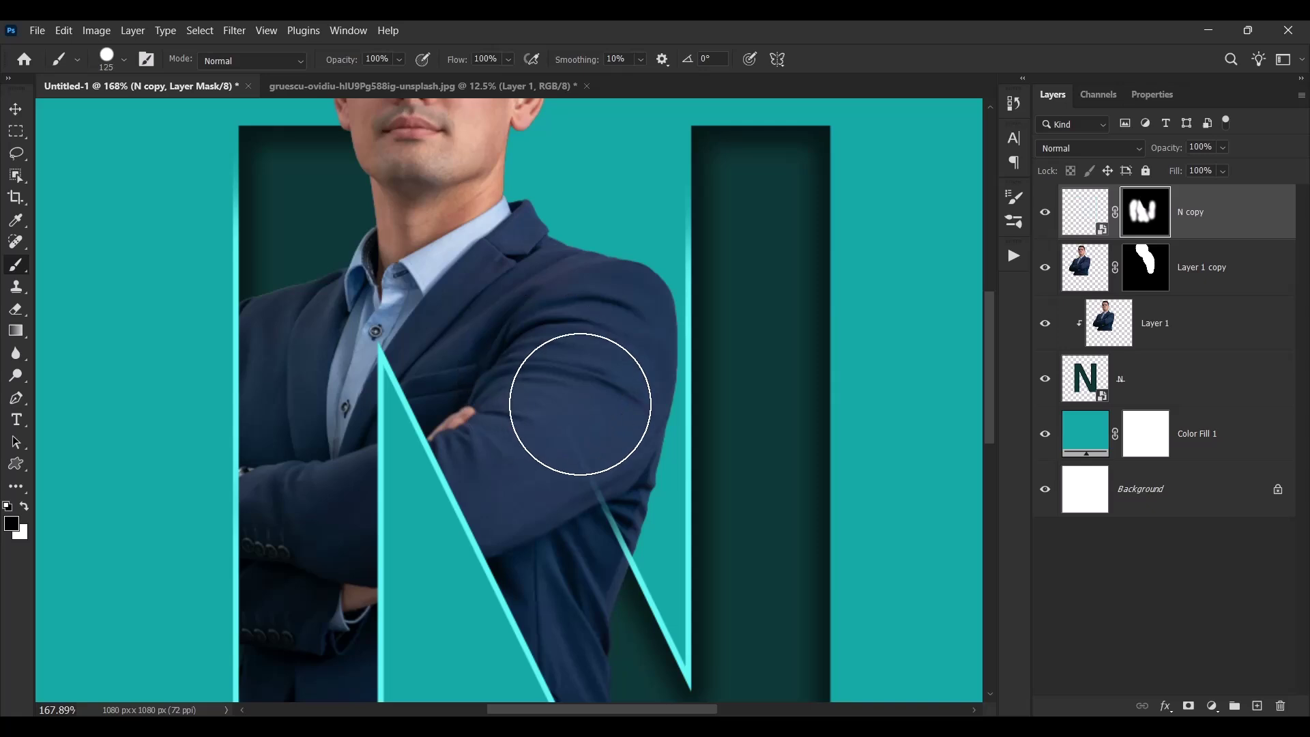
mouse_move(555, 412)
left_mouse_down()
mouse_move(609, 565)
mouse_move(584, 516)
left_mouse_up()
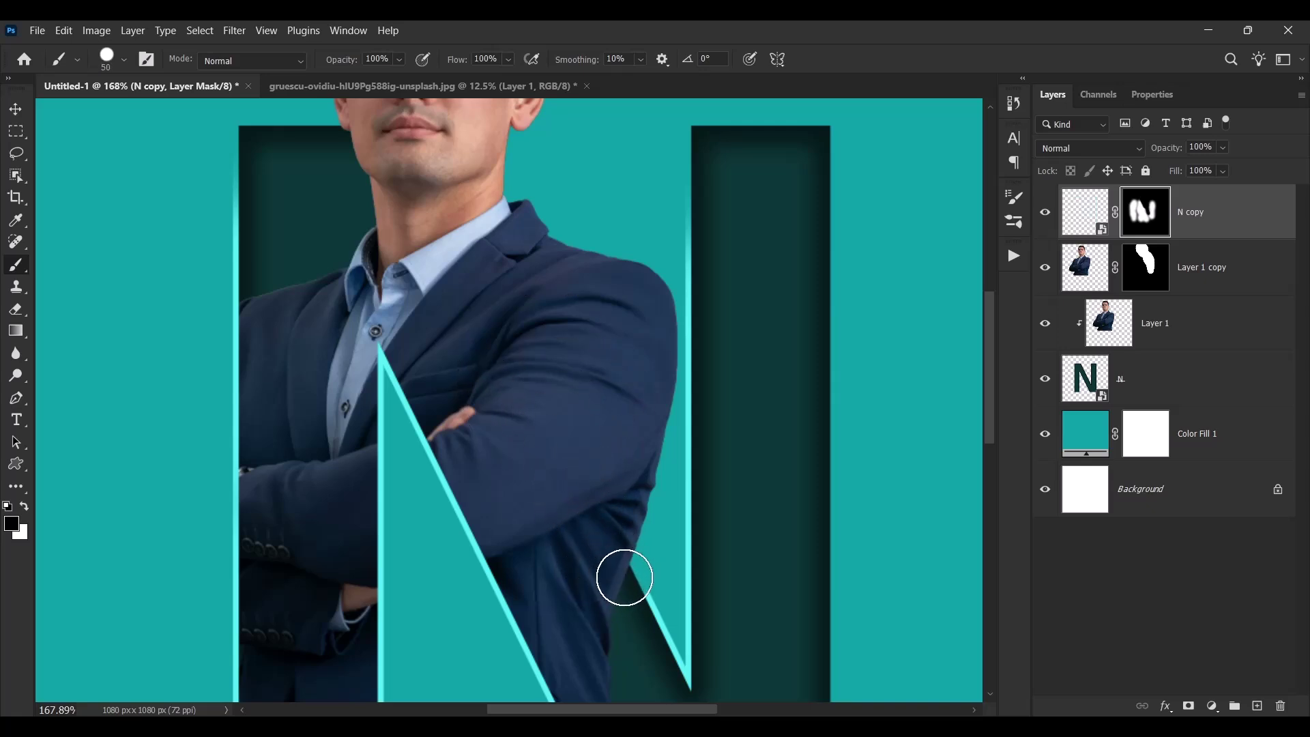
right_click(647, 585)
left_click_drag(632, 573, 643, 593)
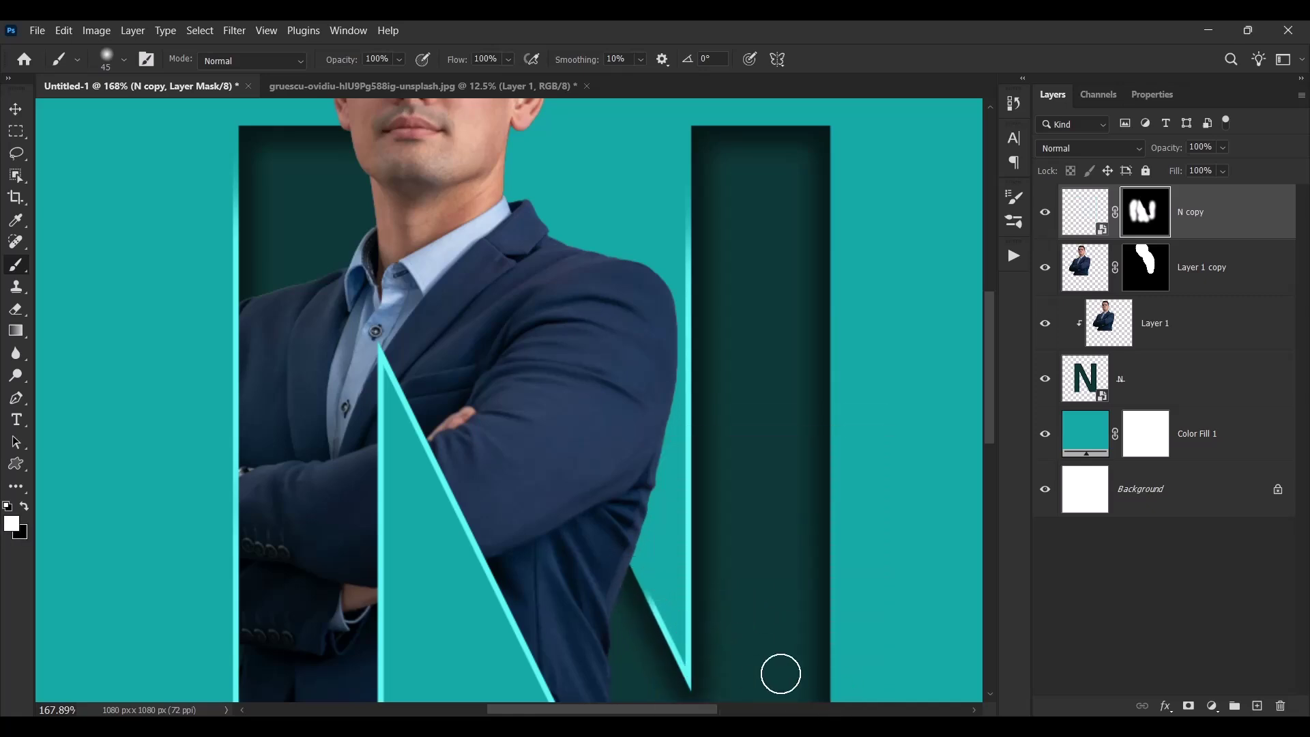
Paint white on the N copy mask along the N's outer right edge, enlarging the soft brush to 143 px with 0% hardness
scroll(763, 543, "down", 3)
left_click_drag(804, 522, 792, 483)
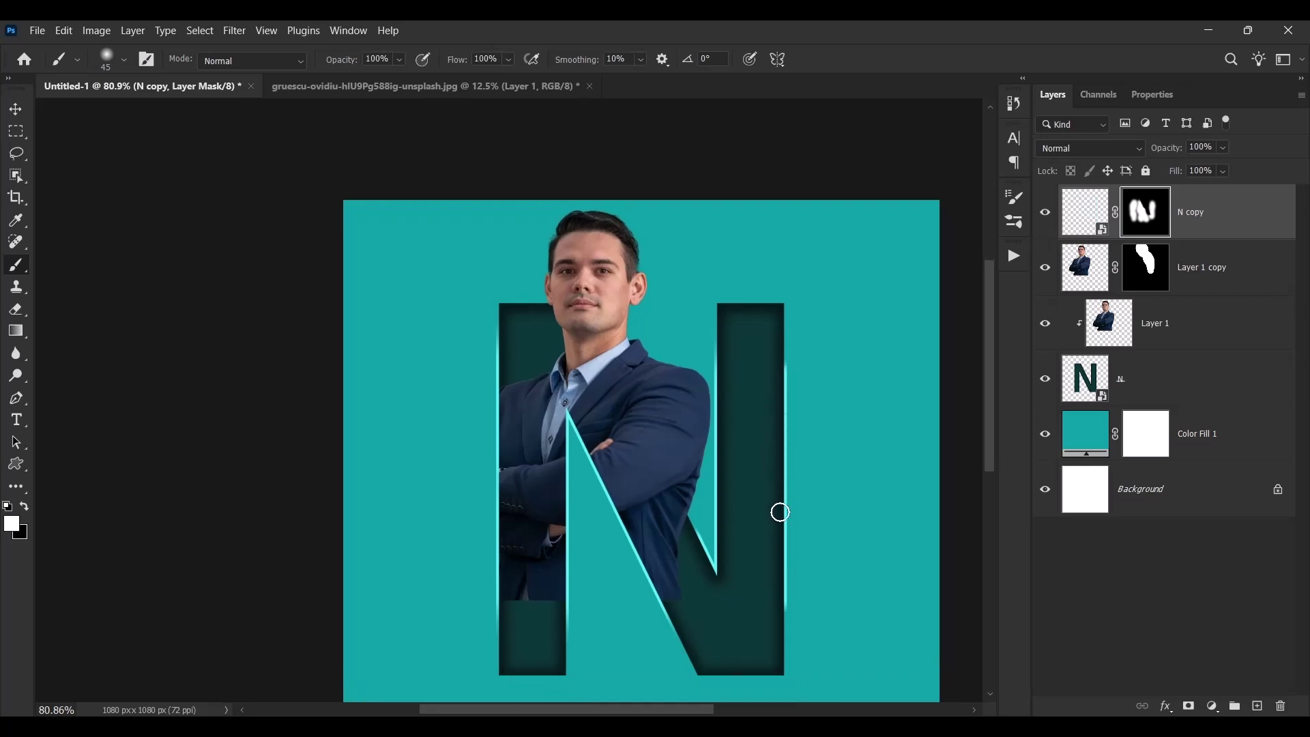
right_click(808, 371)
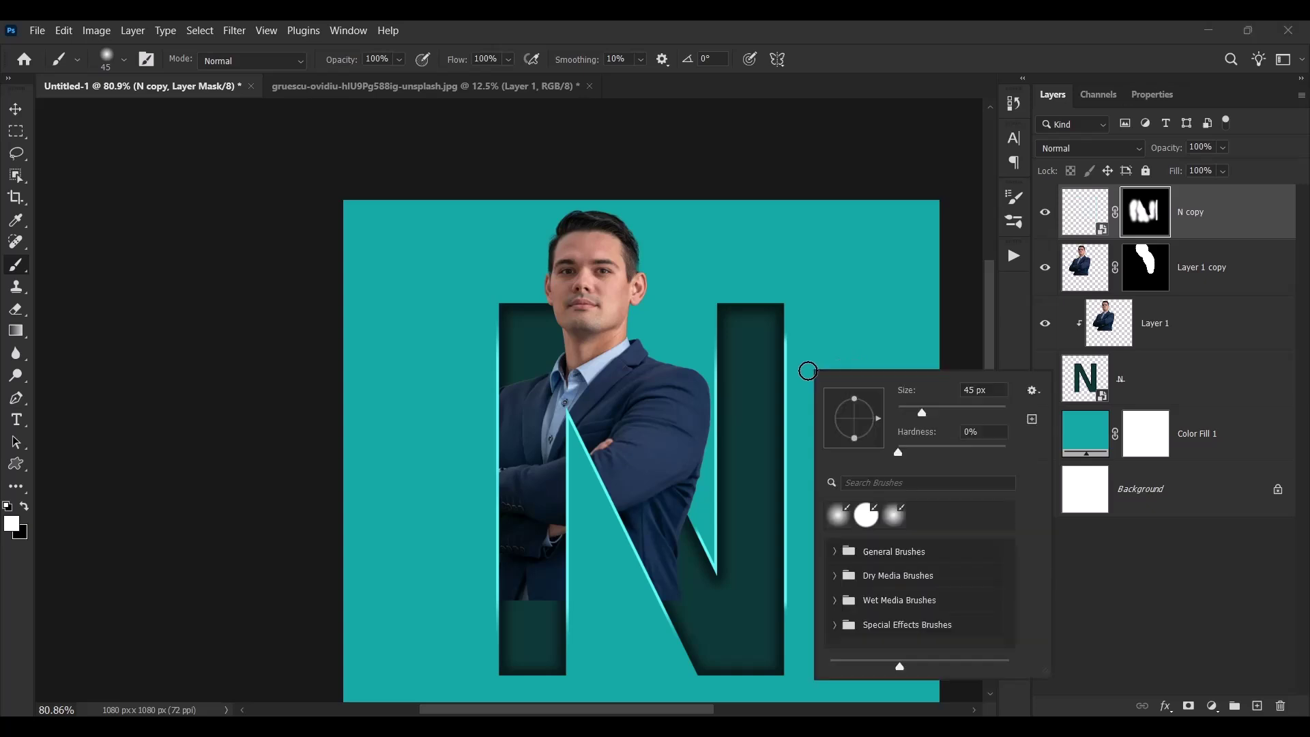
left_click_drag(961, 421, 965, 422)
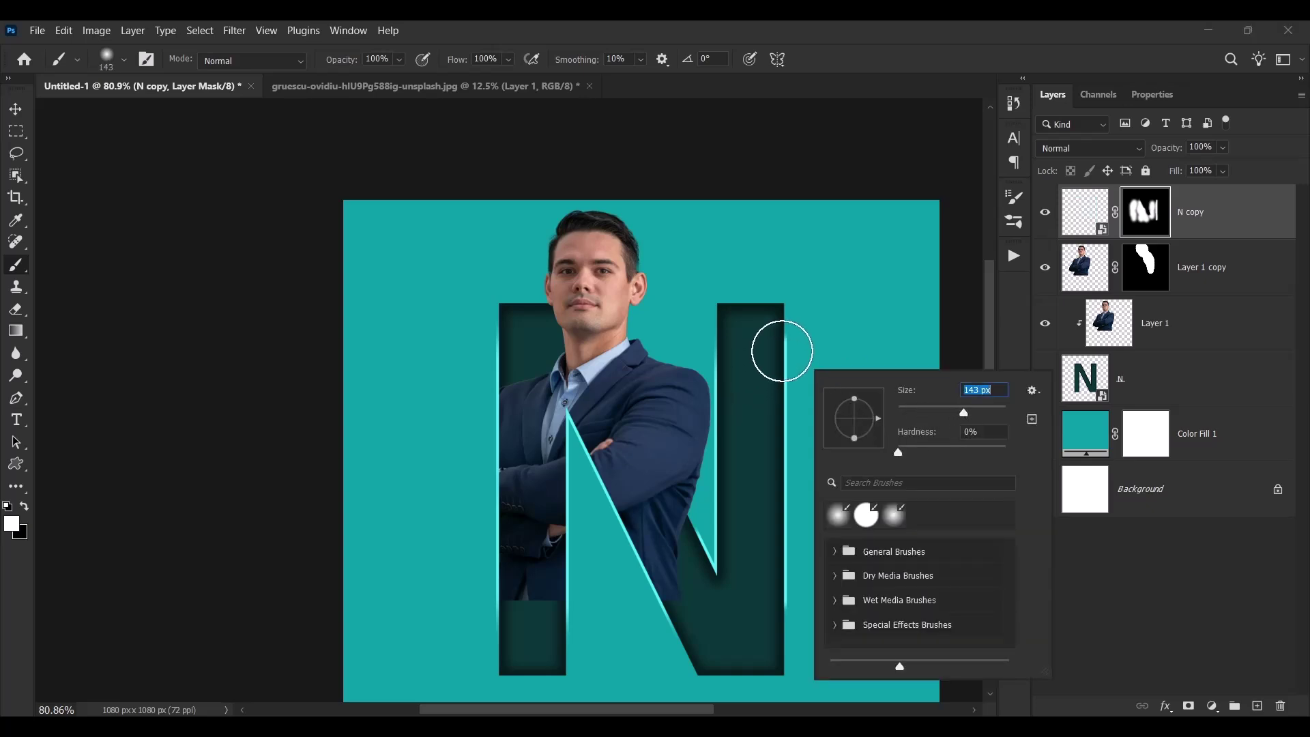
mouse_move(781, 351)
left_mouse_down()
mouse_move(780, 599)
mouse_move(781, 485)
mouse_move(799, 461)
mouse_move(694, 489)
mouse_move(690, 519)
mouse_move(696, 411)
mouse_move(644, 394)
left_mouse_up()
Change the Color Fill 1 background to the darker teal 0c5a60, starting from the N's sampled dark color
scroll(857, 407, "down", 3)
scroll(694, 489, "up", 3)
scroll(693, 406, "up", 2)
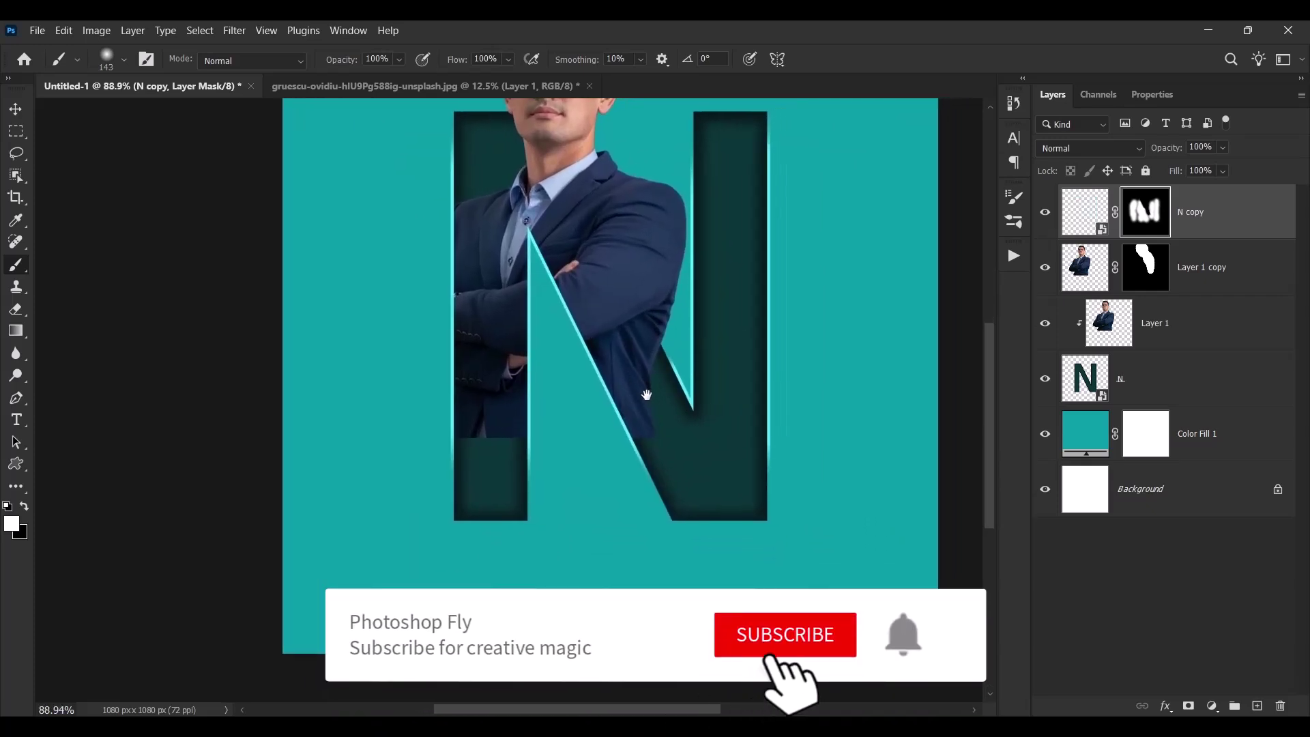
double_click(1075, 437)
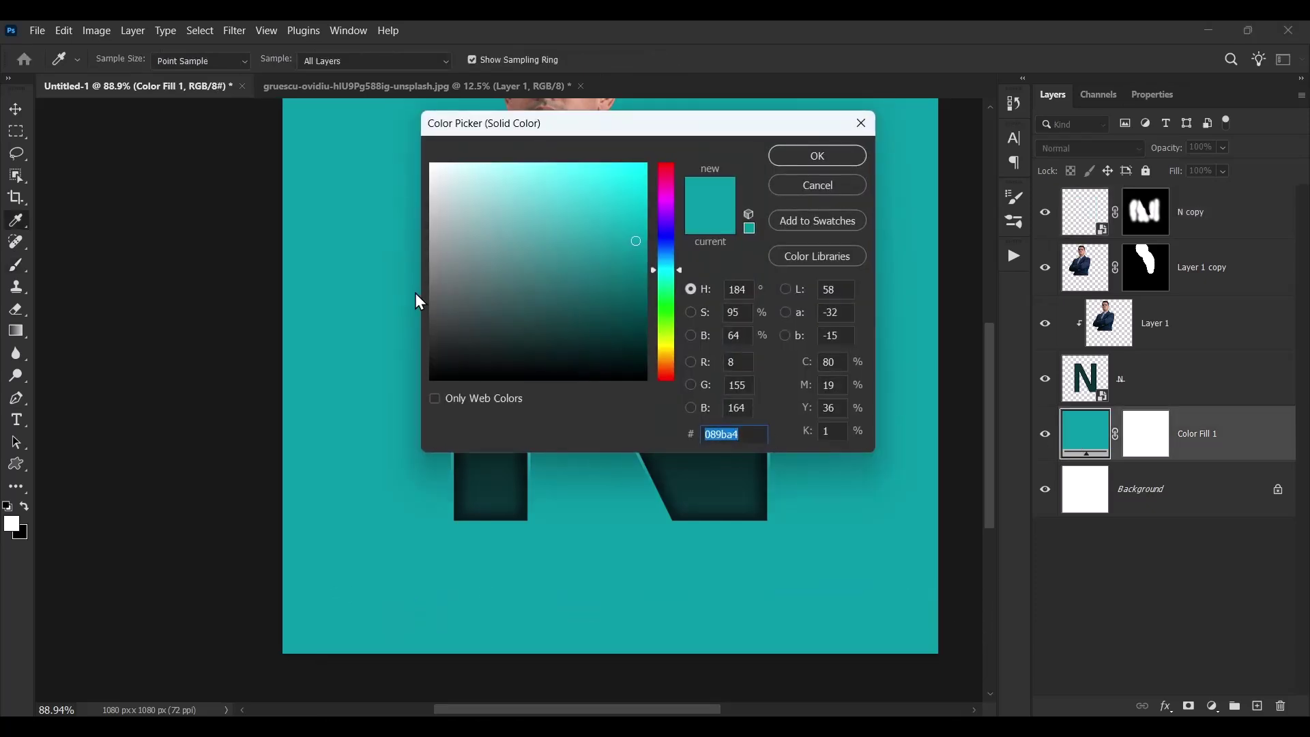
left_click(478, 472)
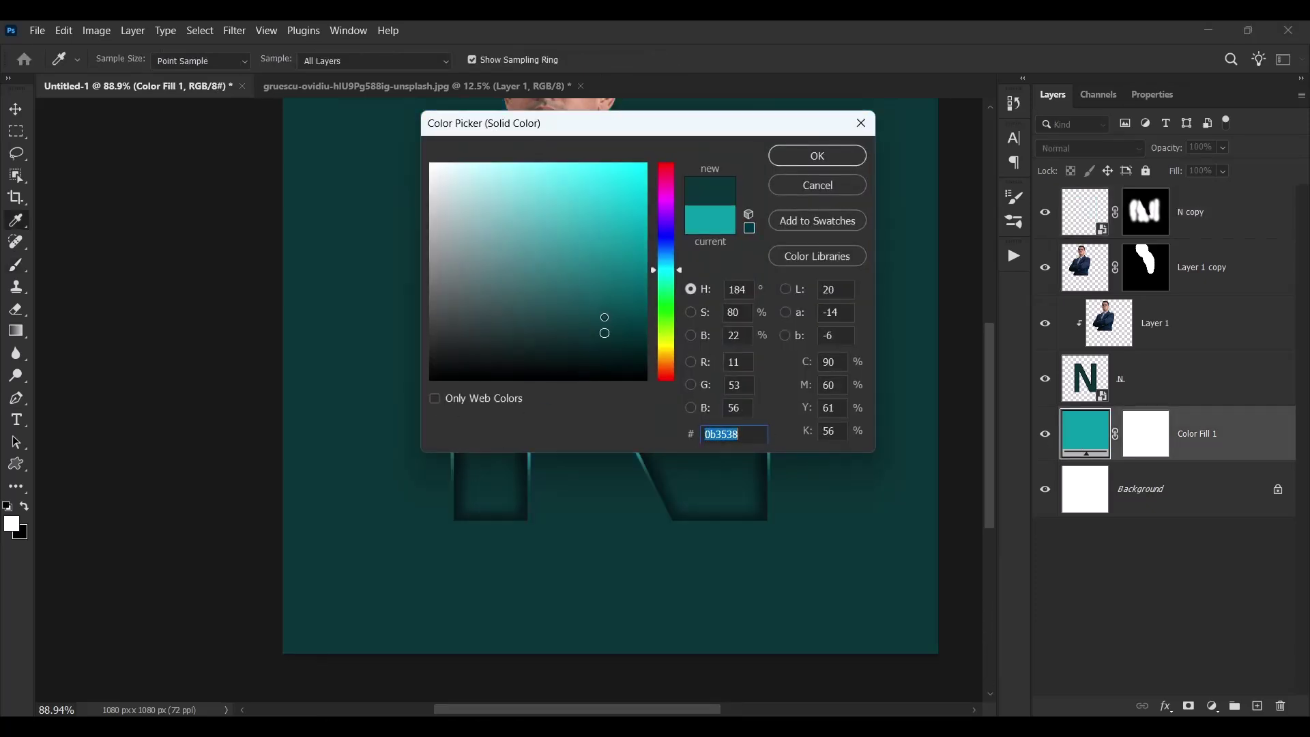
left_click(604, 318)
left_click_drag(616, 308, 620, 299)
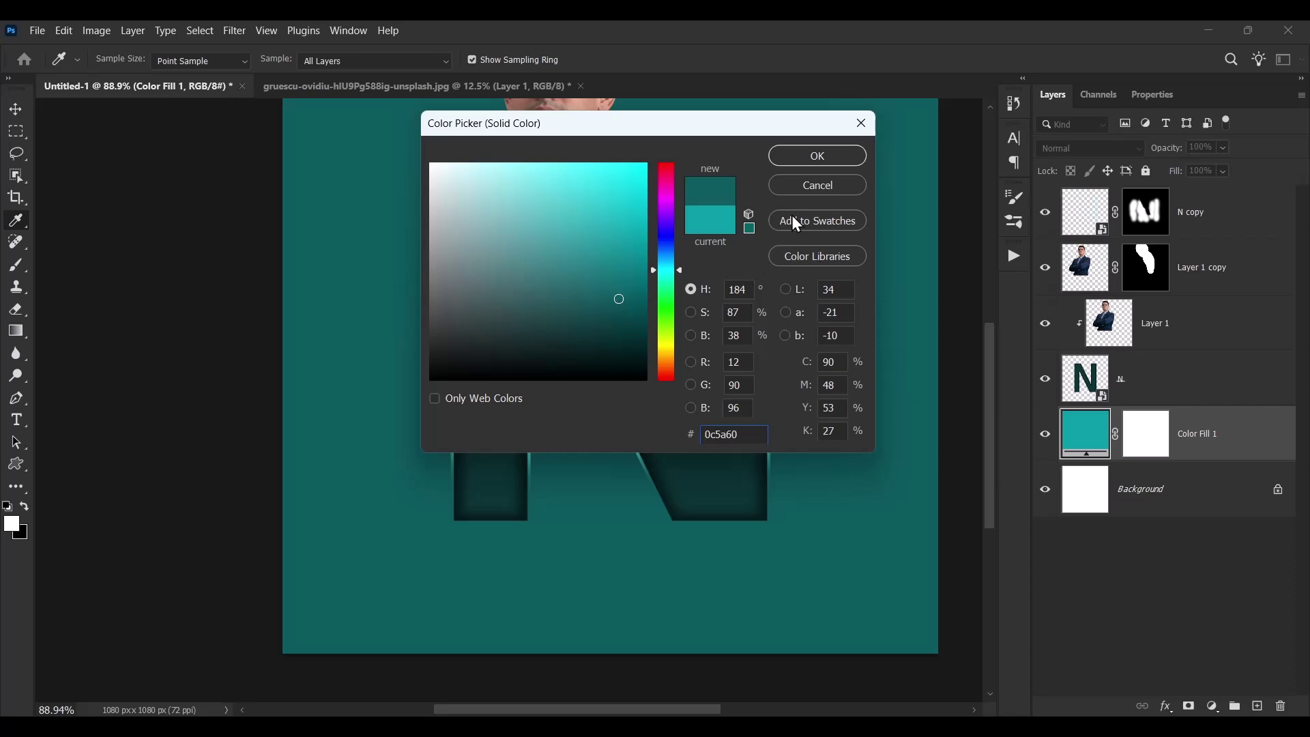
left_click(821, 154)
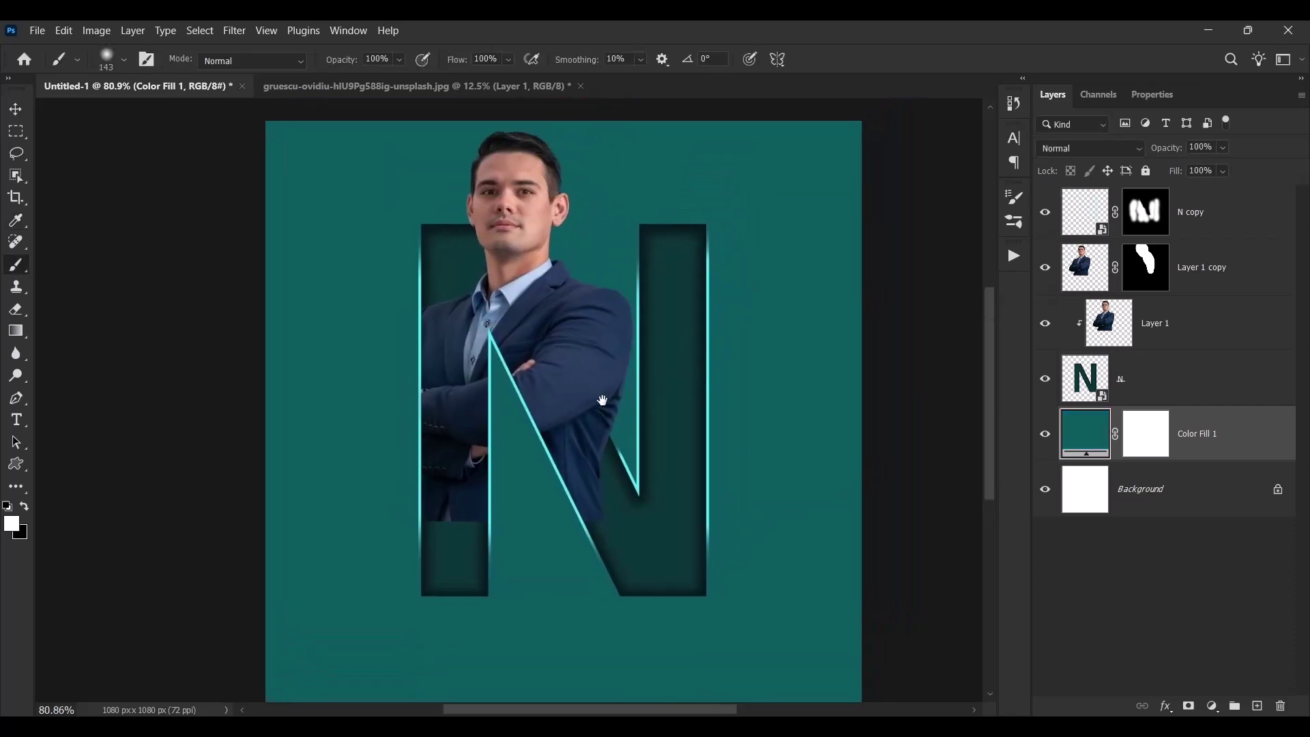
Add the white Bahnschrift Bold text "YOUR NAME" near the bottom of the canvas, above the Color Fill 1 layer
mouse_move(603, 400)
left_mouse_down()
mouse_move(588, 357)
mouse_move(574, 400)
left_mouse_up()
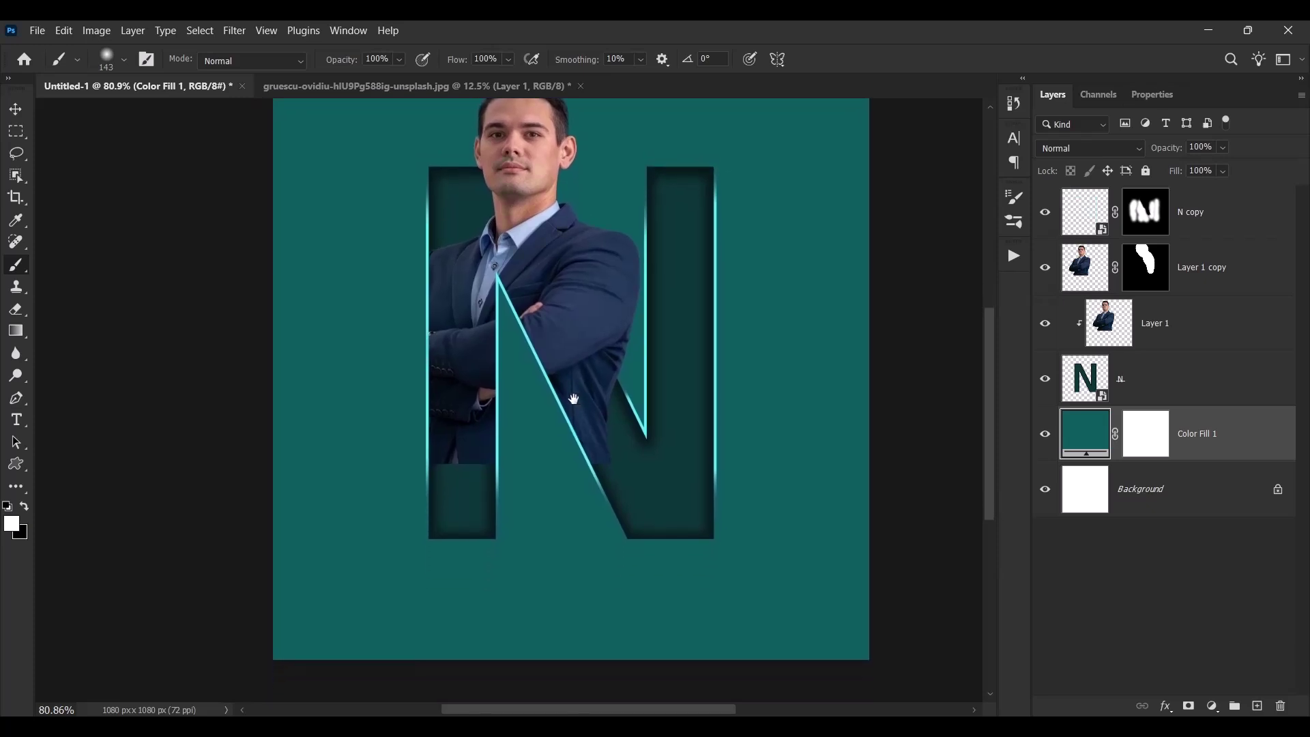
left_click(23, 422)
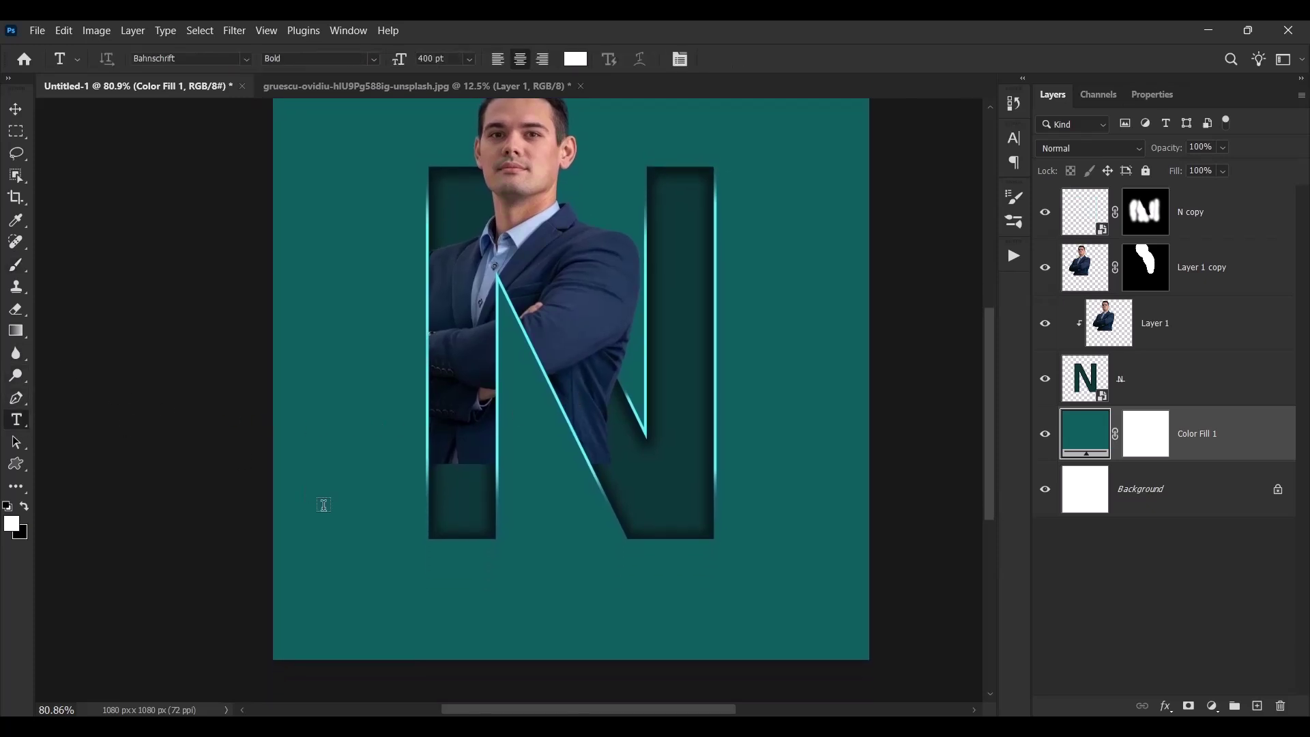
left_click(579, 590)
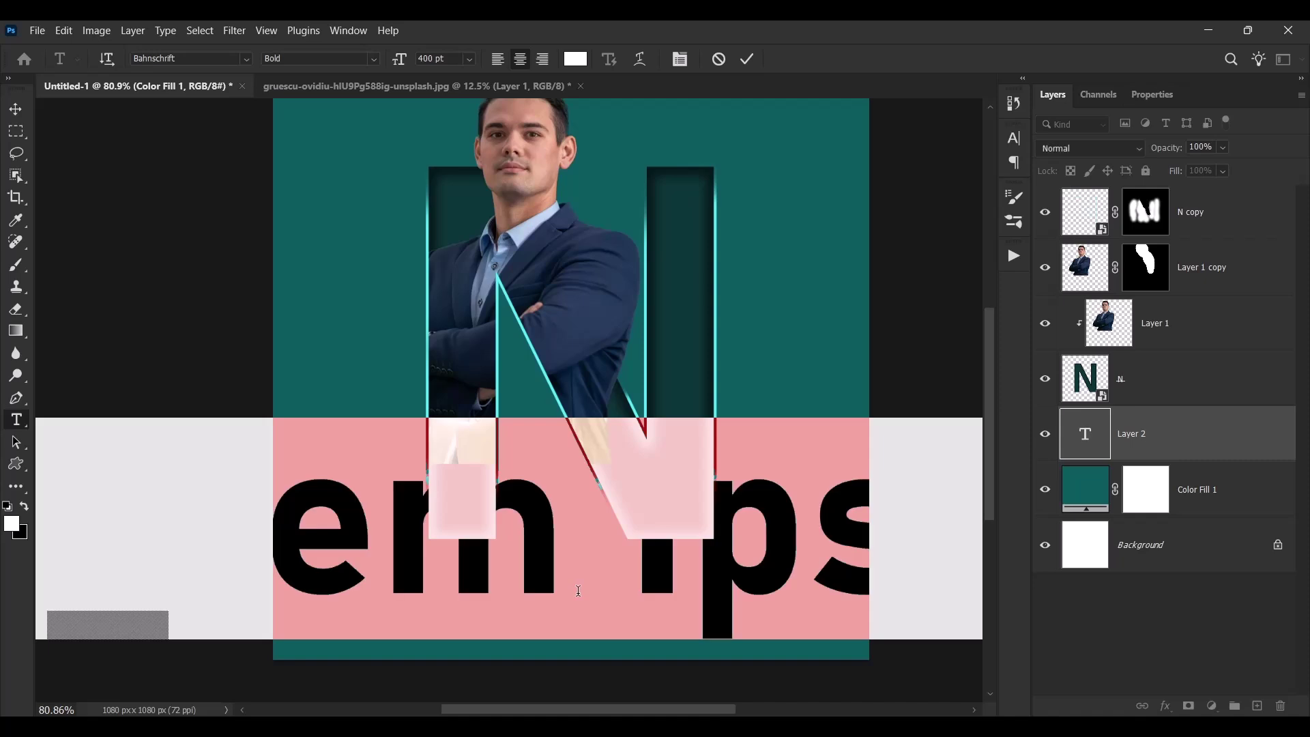
type("YOUR")
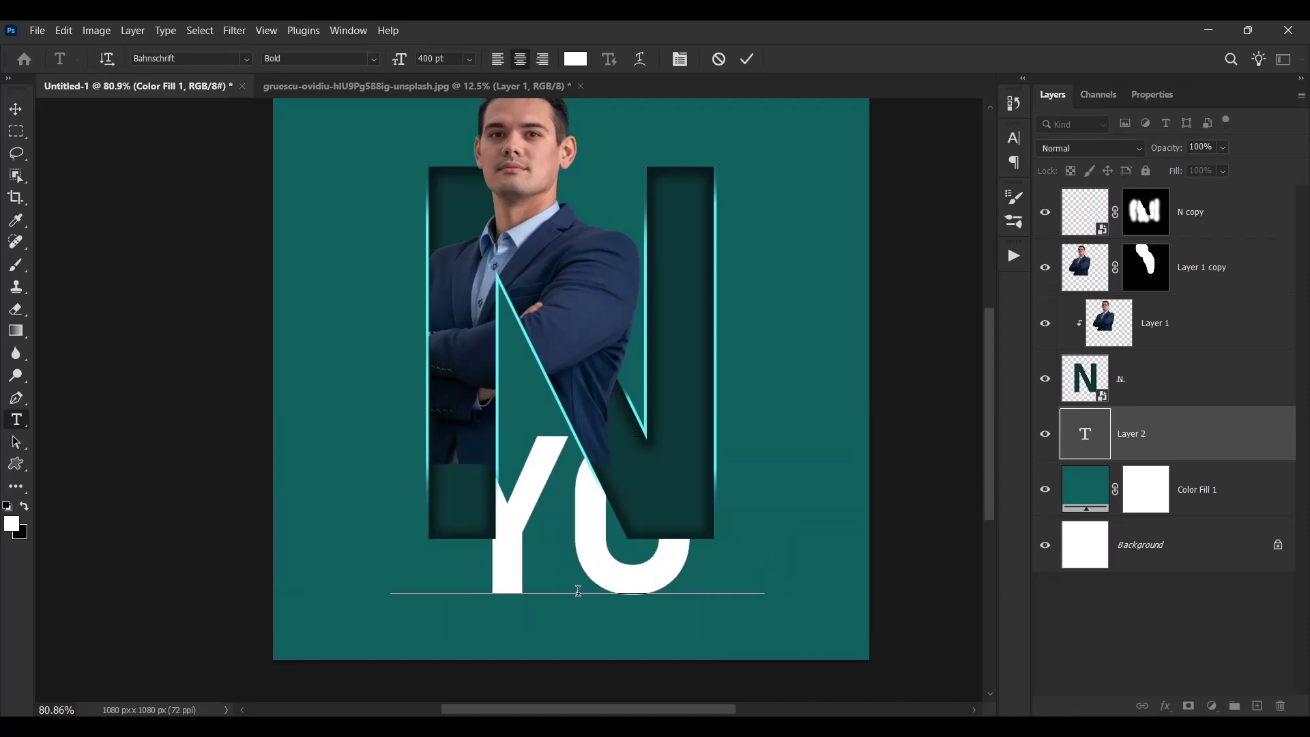
key("BackSpace")
key("BackSpace")
key("BackSpace")
type("U")
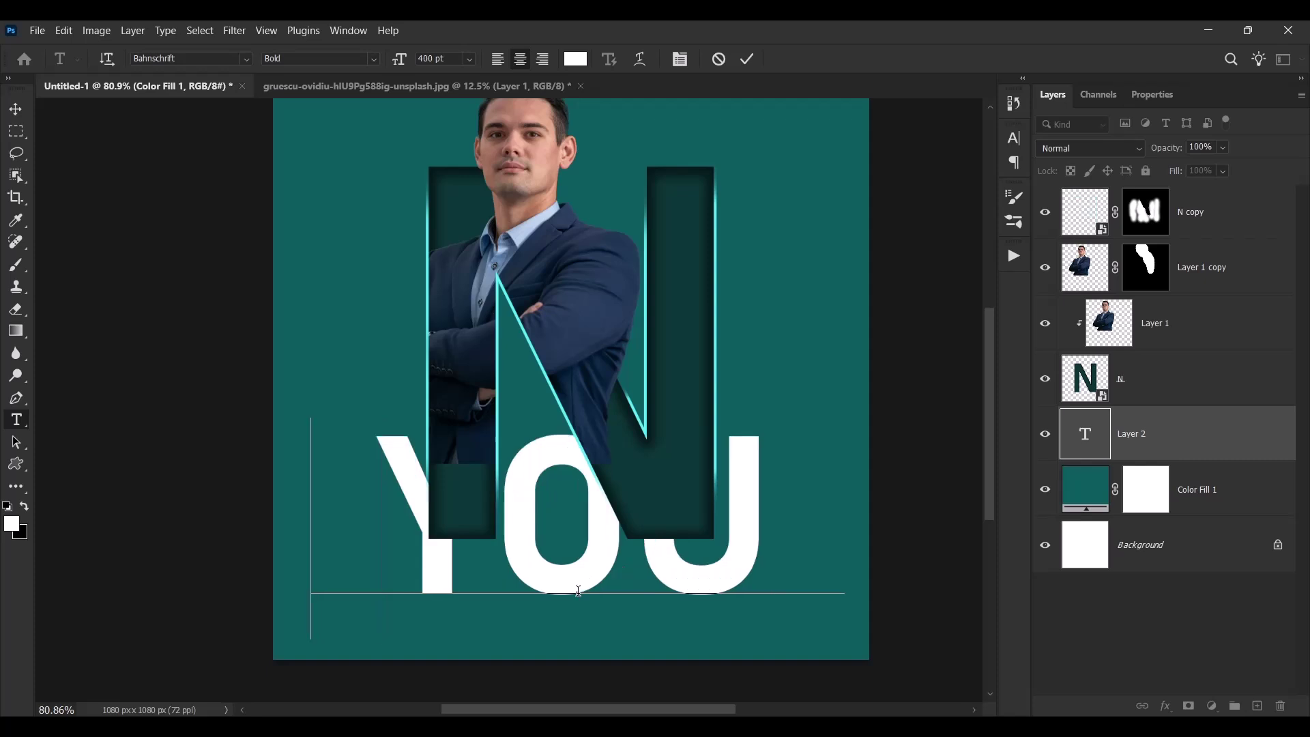
type("R NAME")
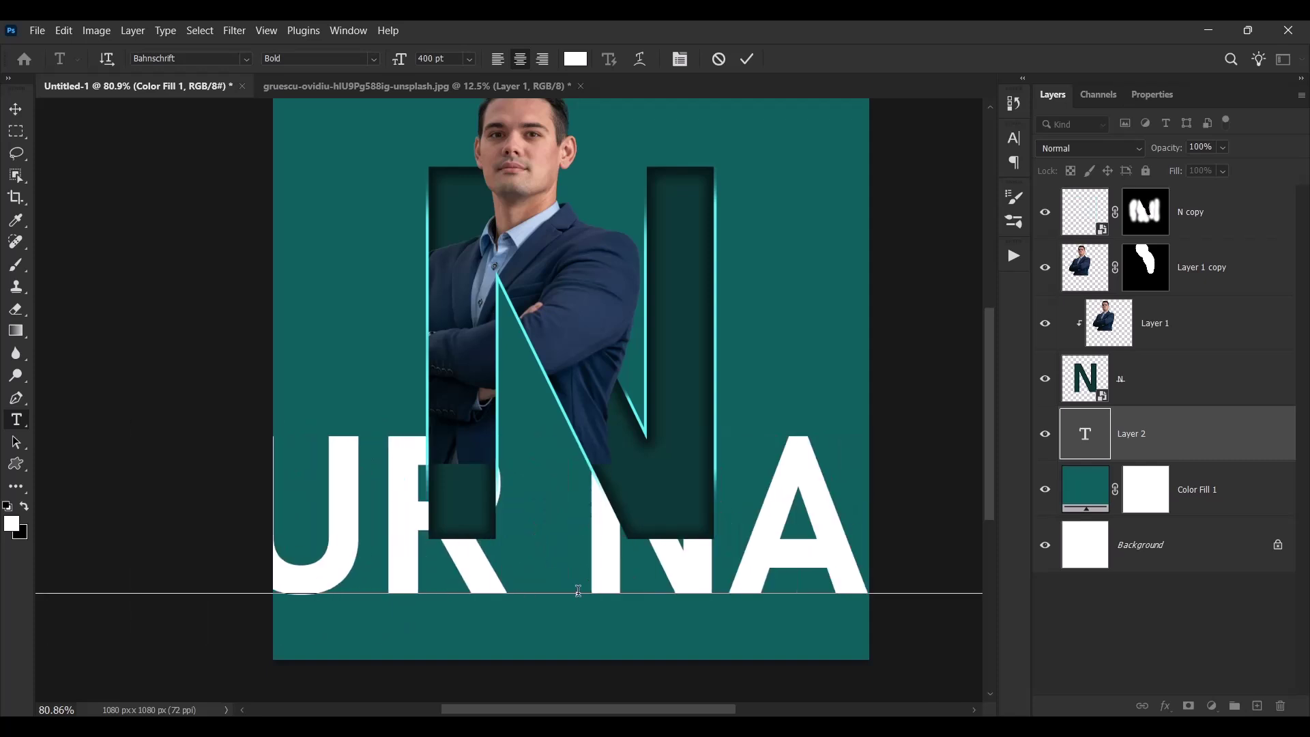
Set the whole "YOUR NAME" text to 91 pt and commit it
key("ctrl+a")
left_click_drag(400, 60, 135, 144)
left_click(749, 60)
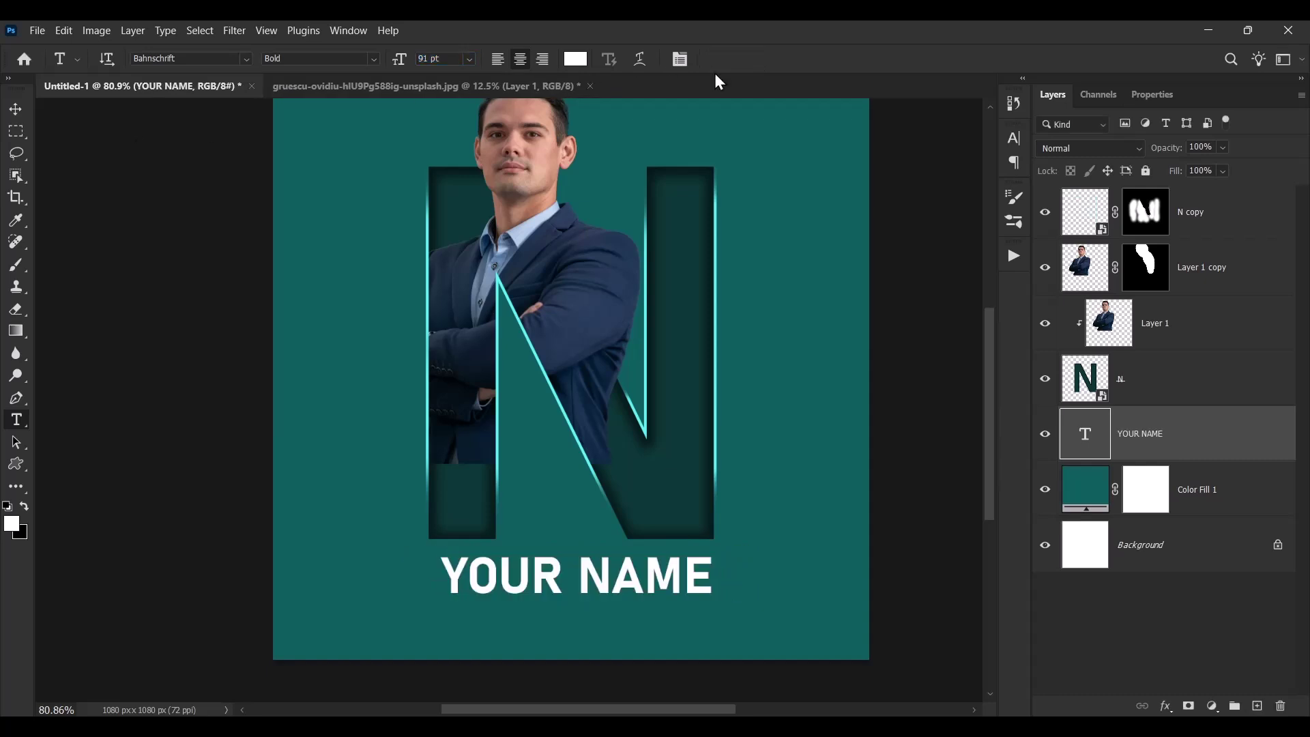
Move the "YOUR NAME" text slightly down and to the left beneath the letter N, and fit the canvas in view
left_click(19, 110)
left_click_drag(629, 576, 610, 595)
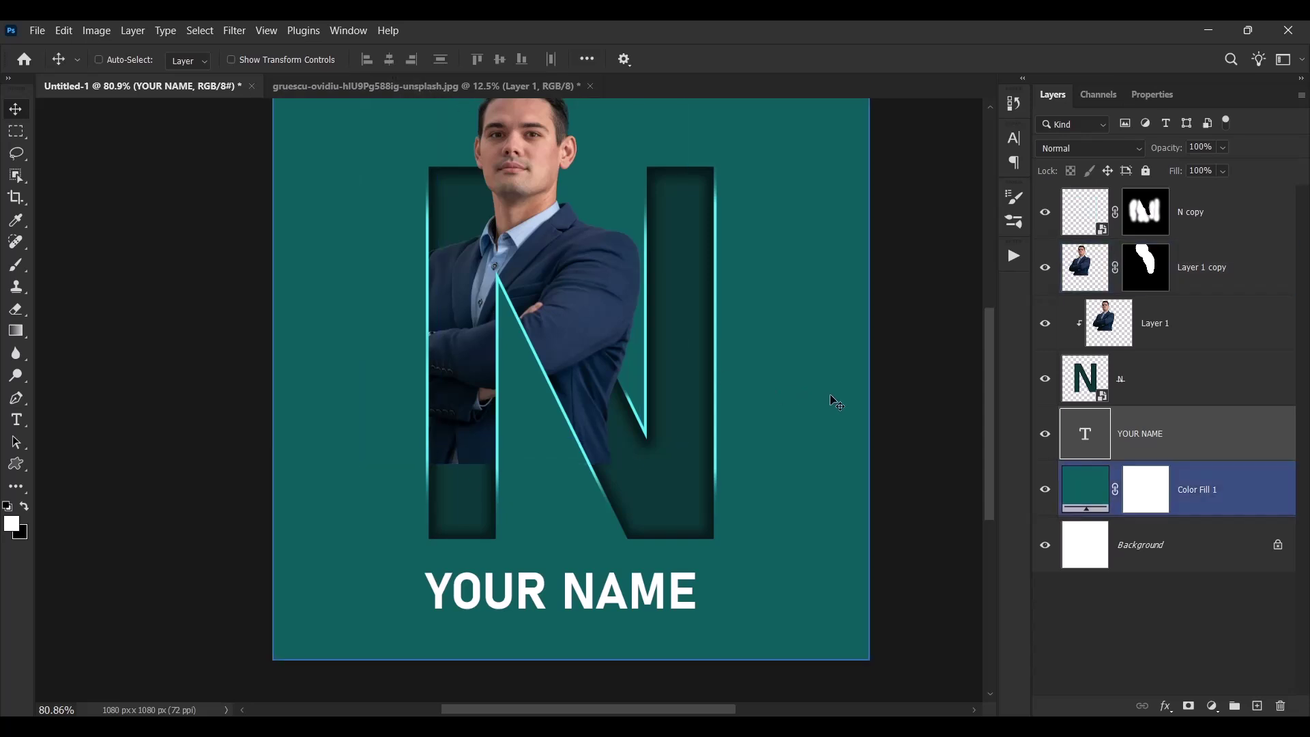
key("ctrl+0")
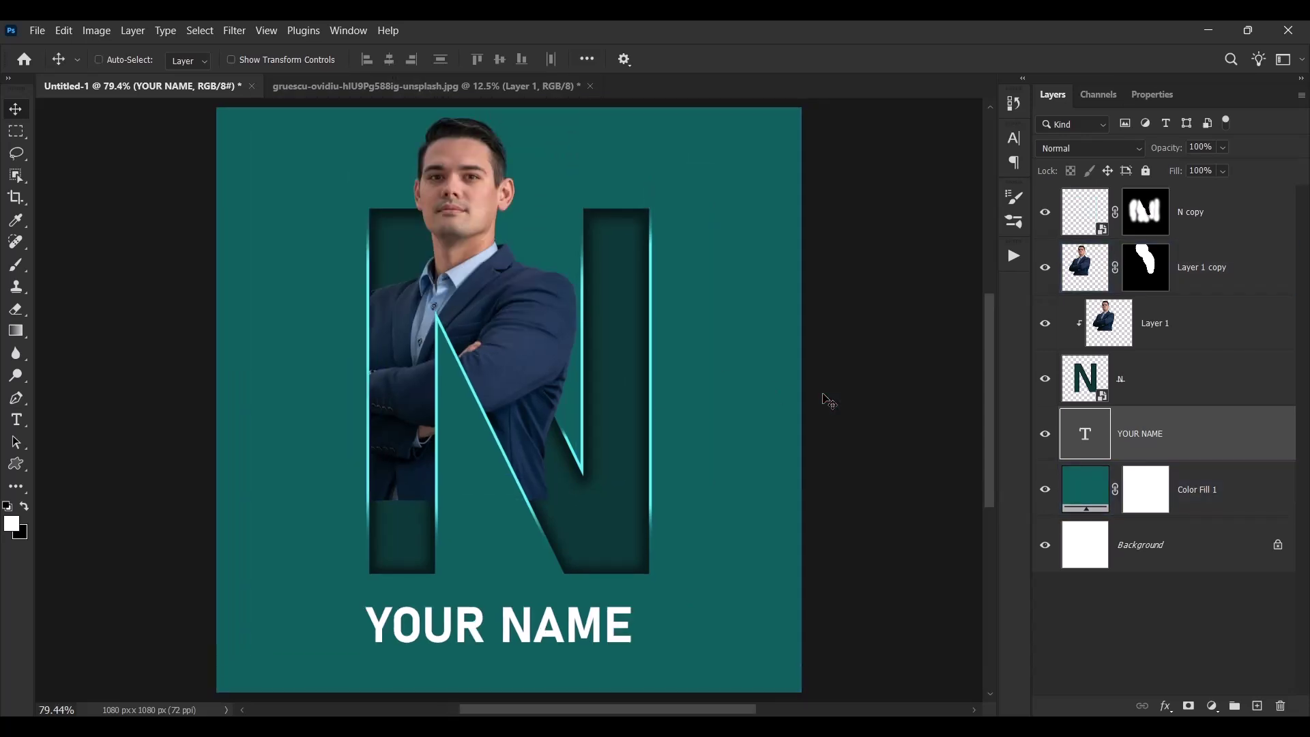